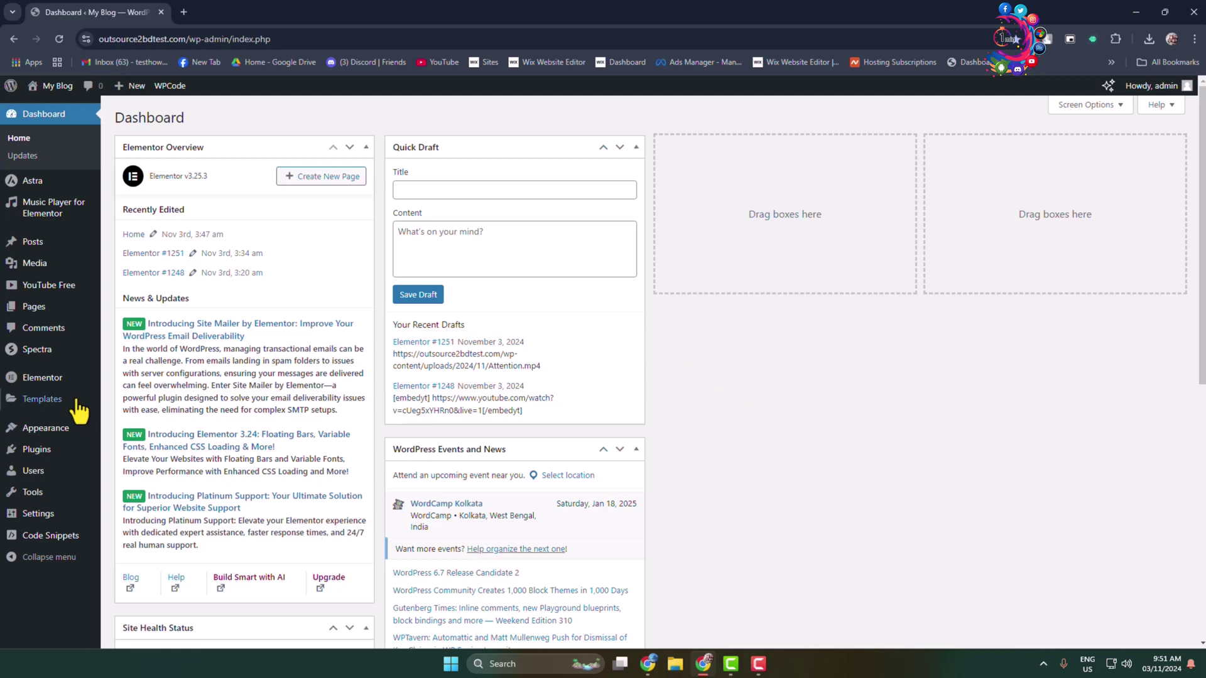
Step: Go to Plugins > Add New Plugin from the admin sidebar
mouse_move(39, 457)
left_click(160, 471)
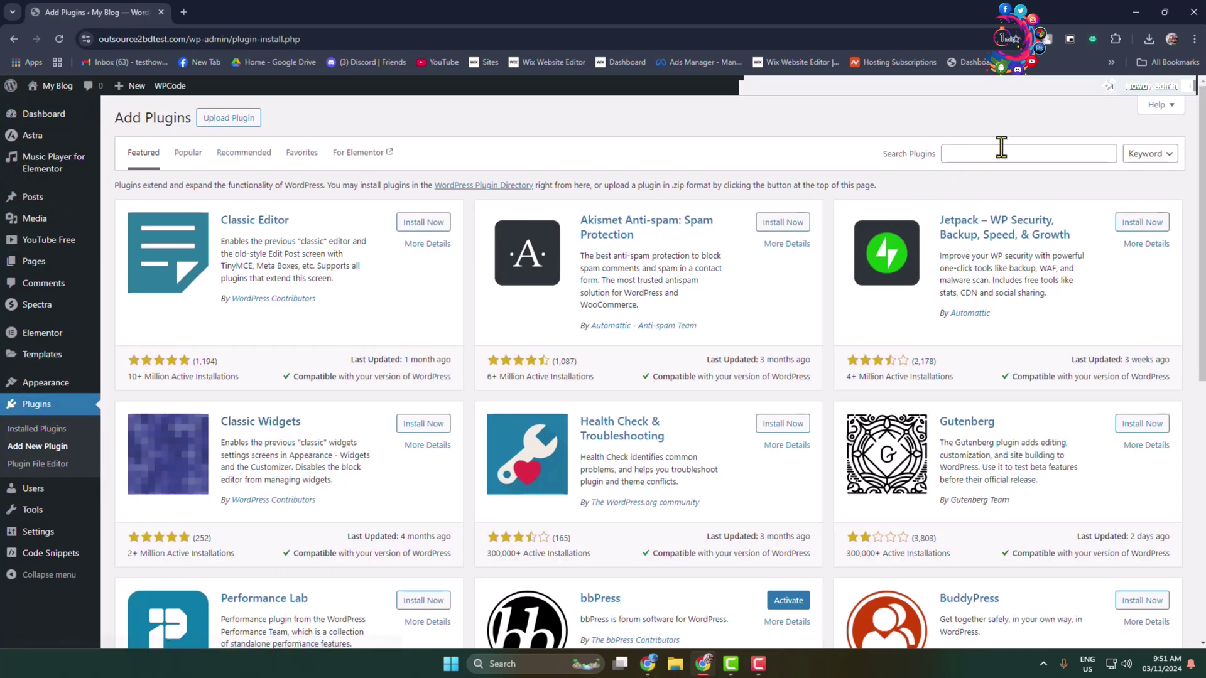
Step: Search plugins for 'music player for elementor', confirm it is active, and start a new page
left_click(1001, 147)
left_click(1016, 183)
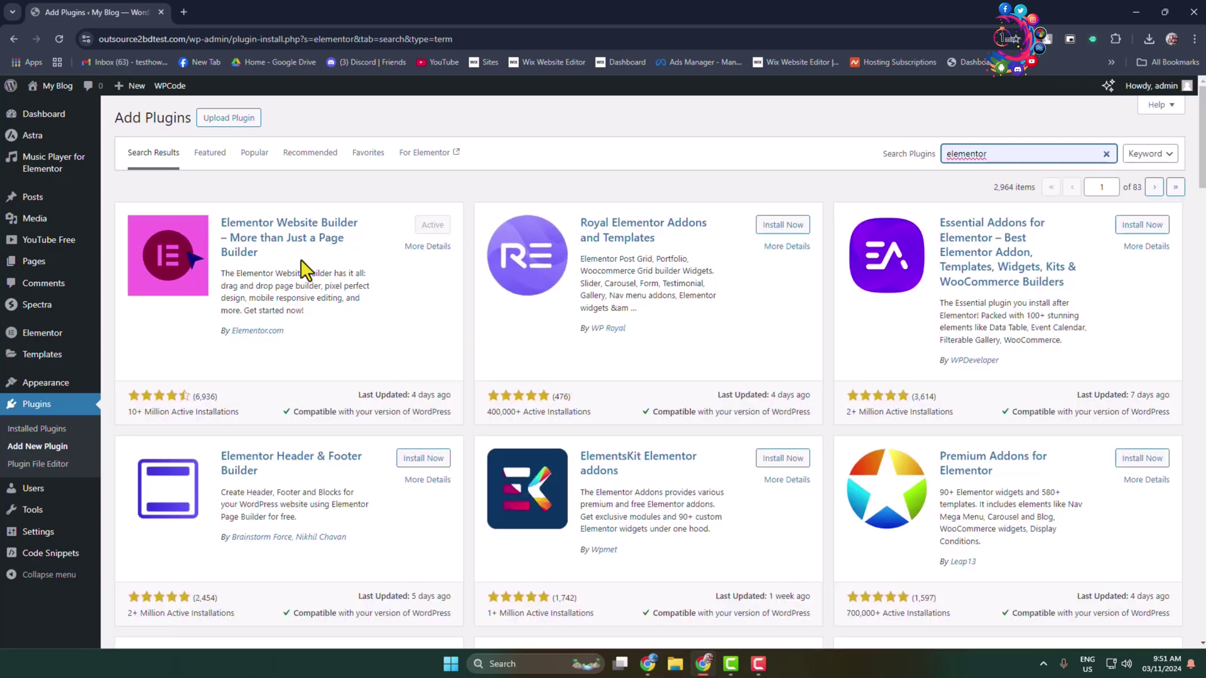
left_click(990, 151)
left_click_drag(989, 151, 880, 134)
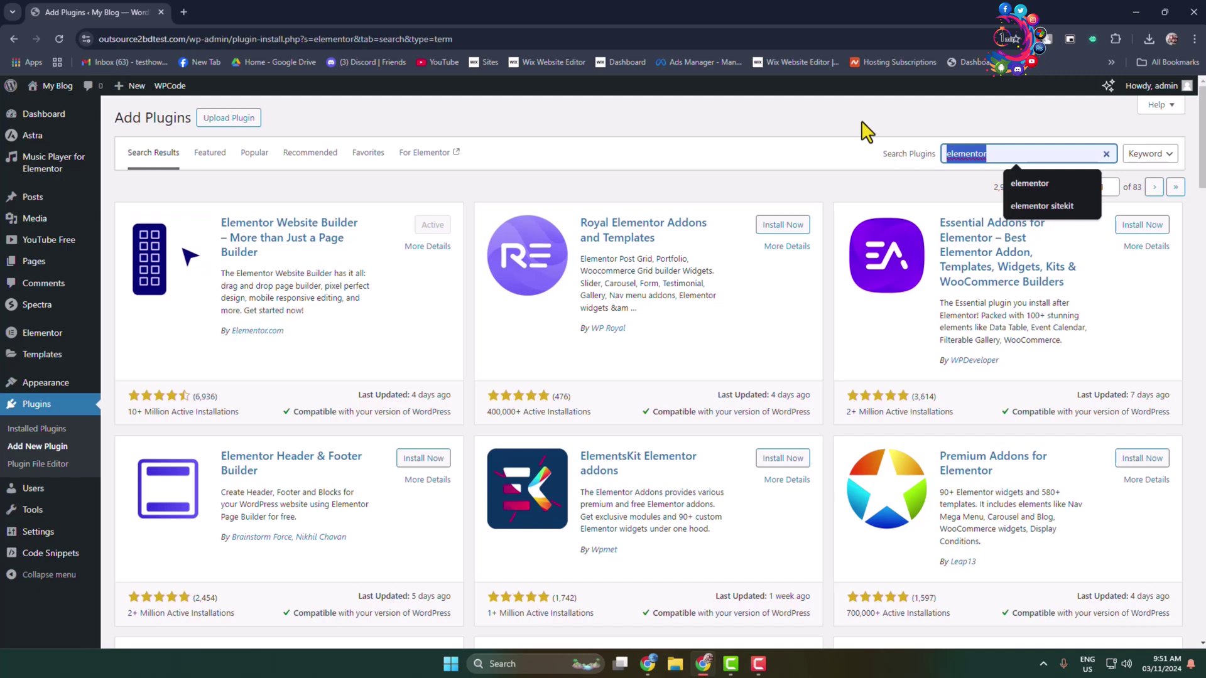
type("m")
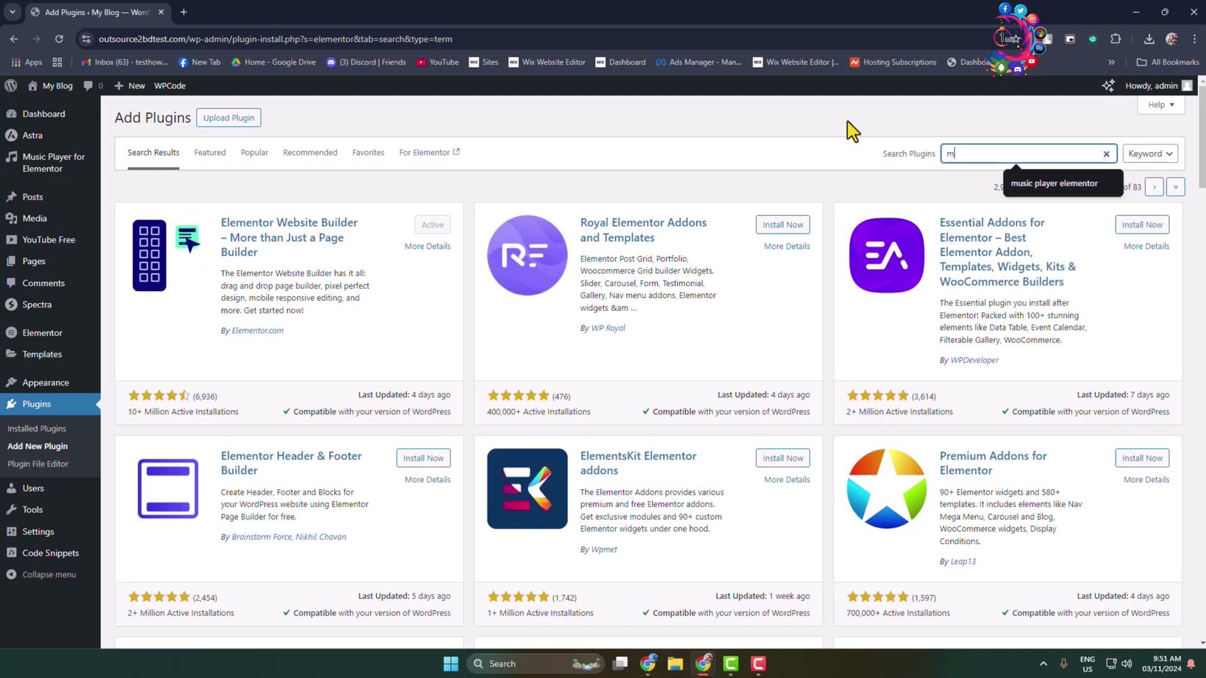
type("usic player ")
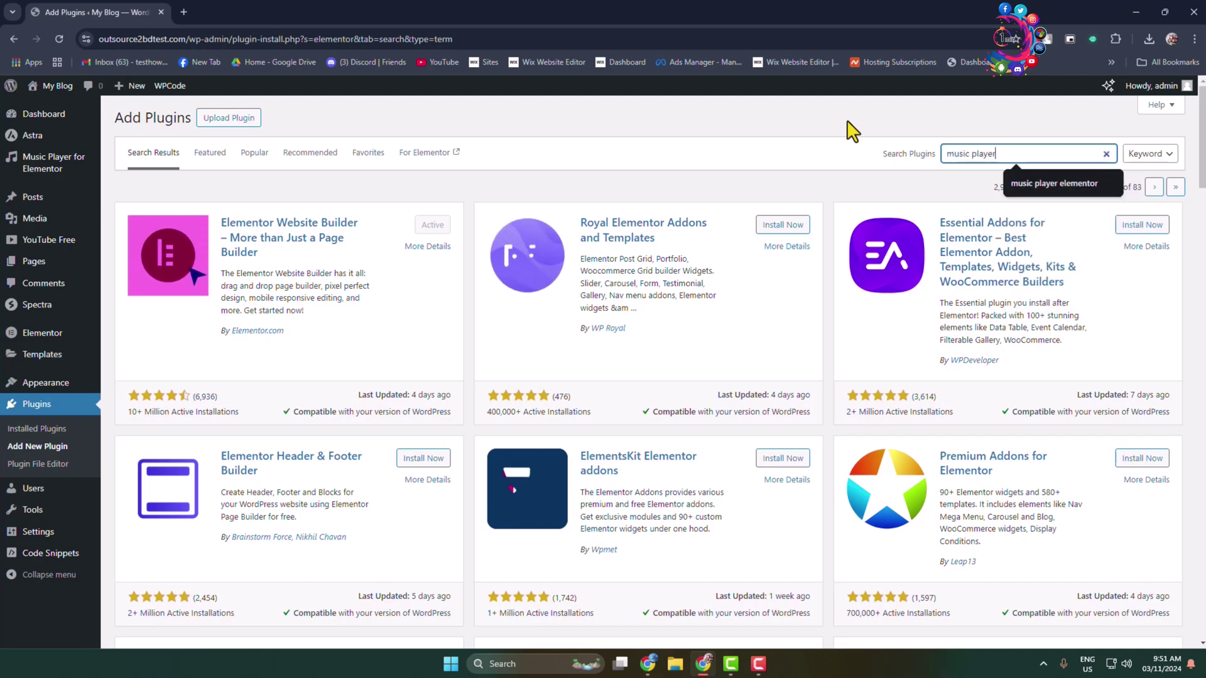
type("for elementor")
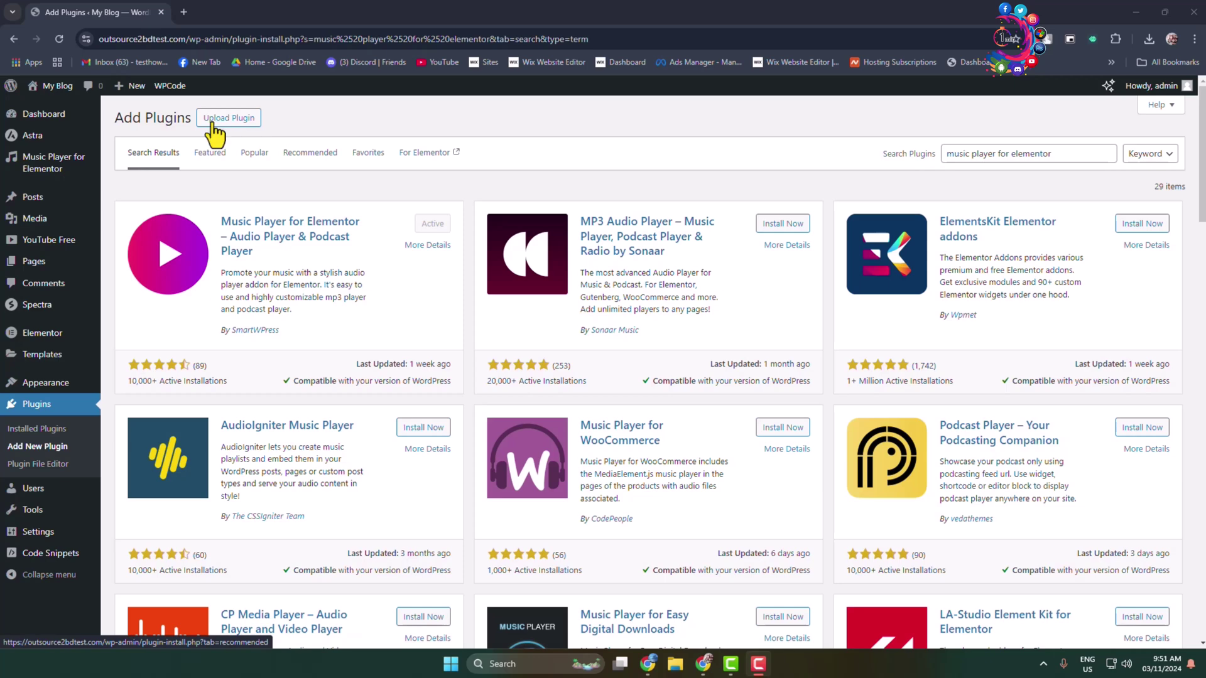
mouse_move(130, 86)
left_click(129, 144)
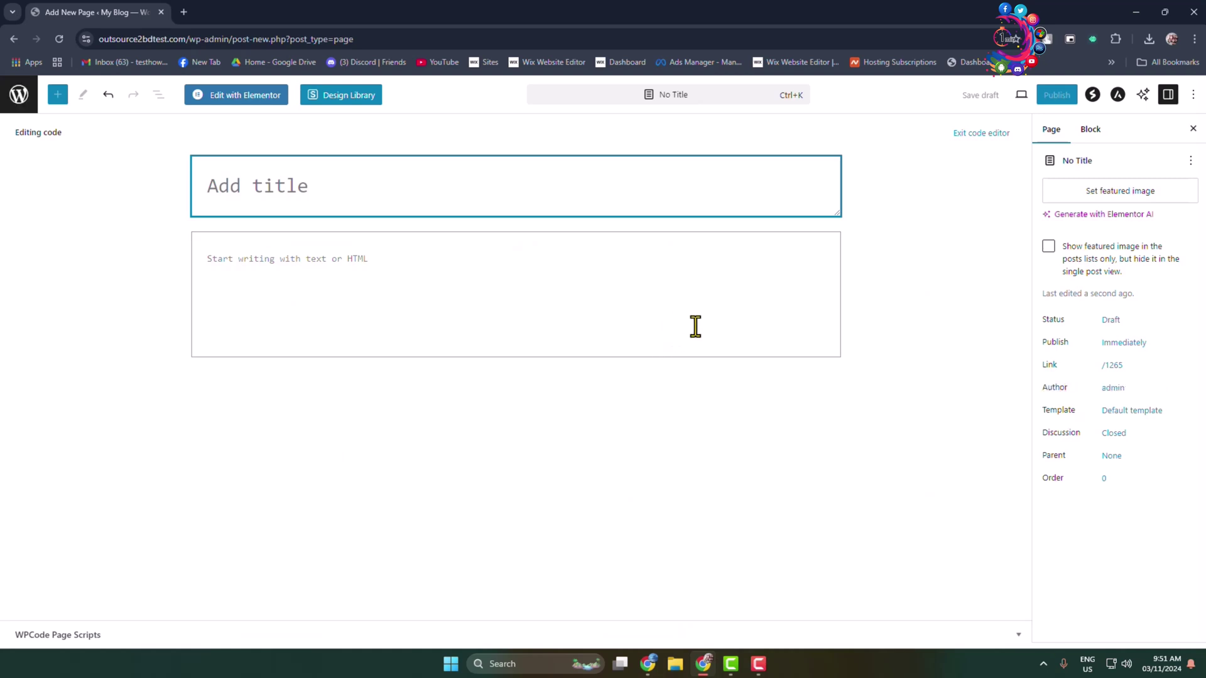
Step: Open the new Elementor #1265 draft page in the Elementor editor
left_click(247, 111)
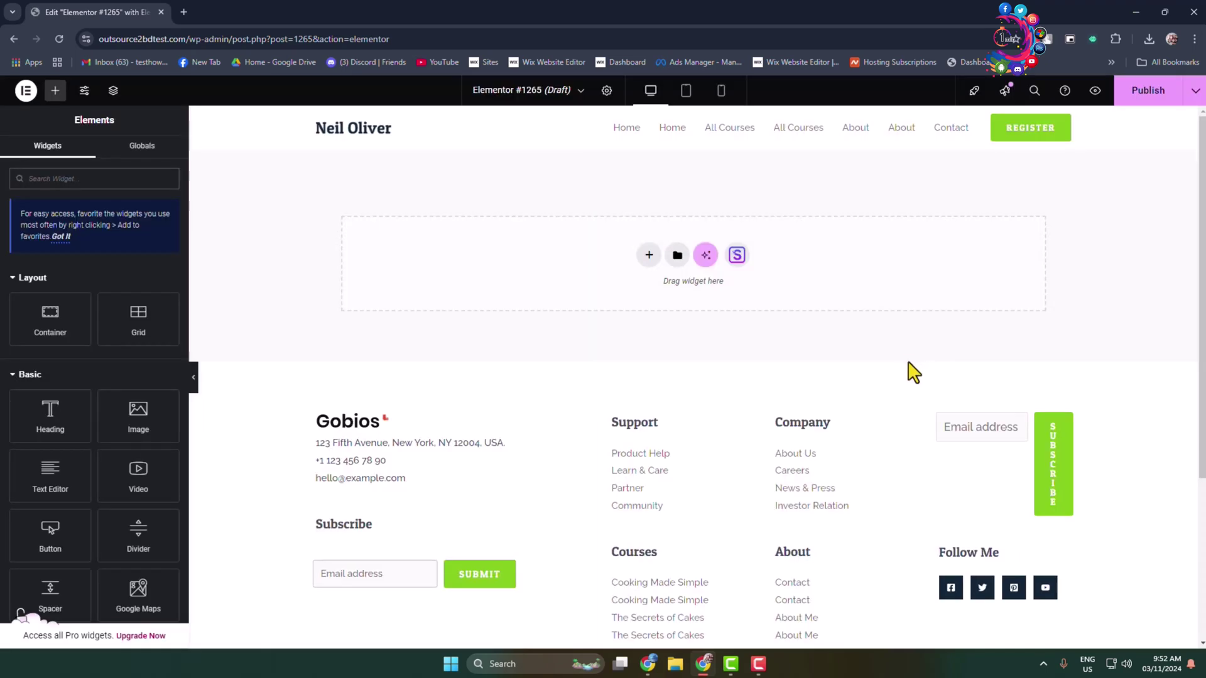
Step: Add a Flexbox container with the single-column structure at the top of the page
left_click(648, 258)
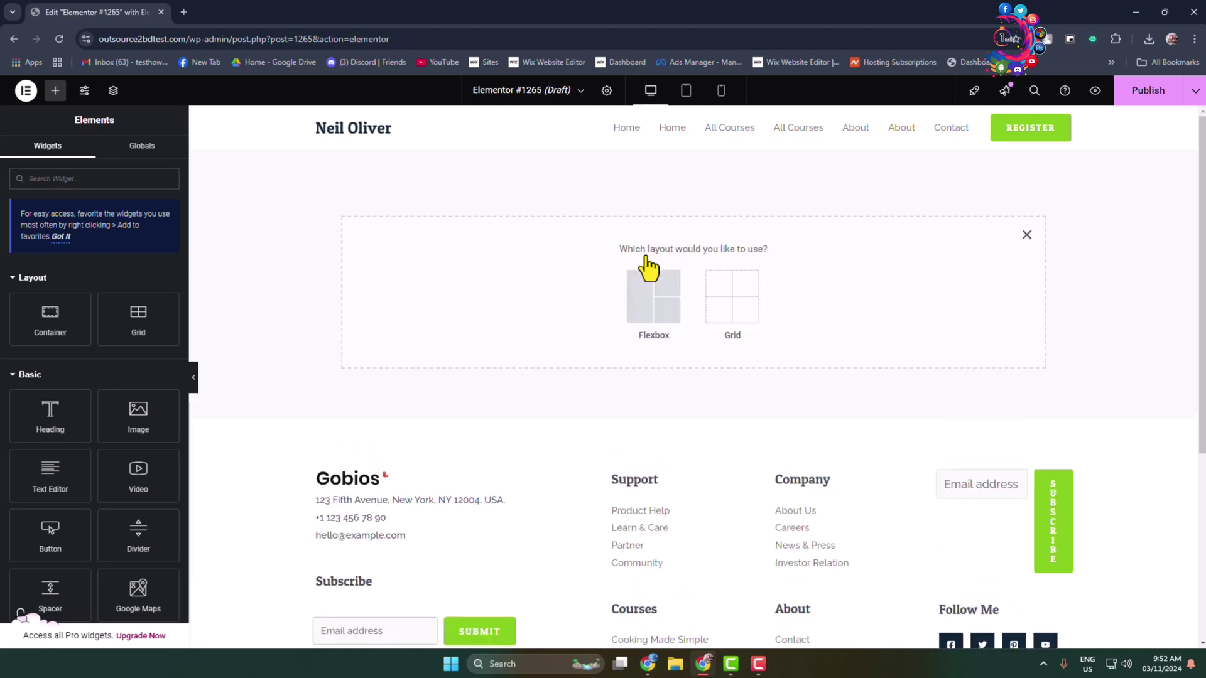
left_click(658, 306)
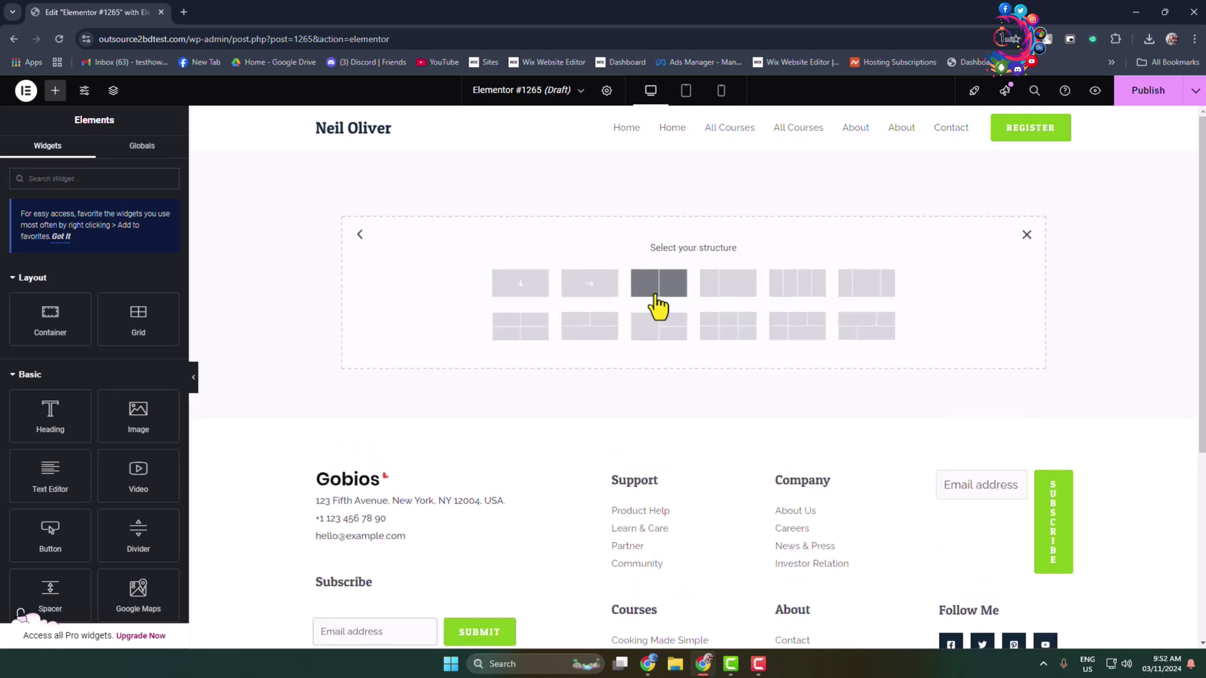
left_click(521, 299)
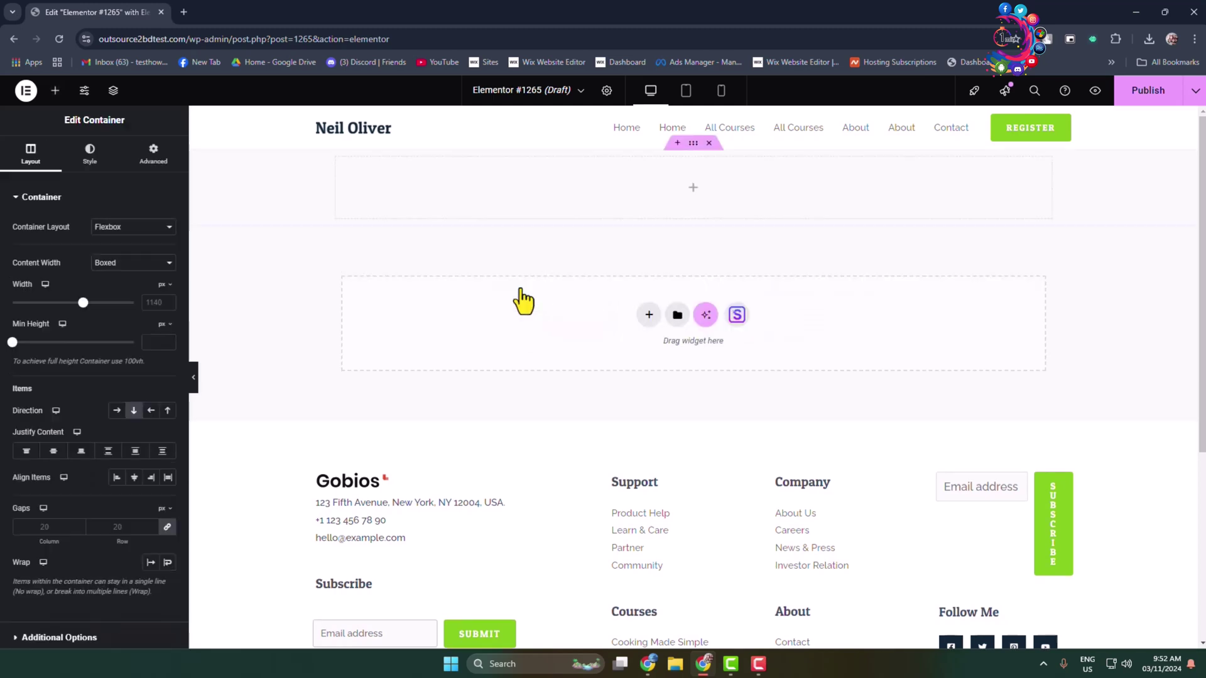
left_click(693, 189)
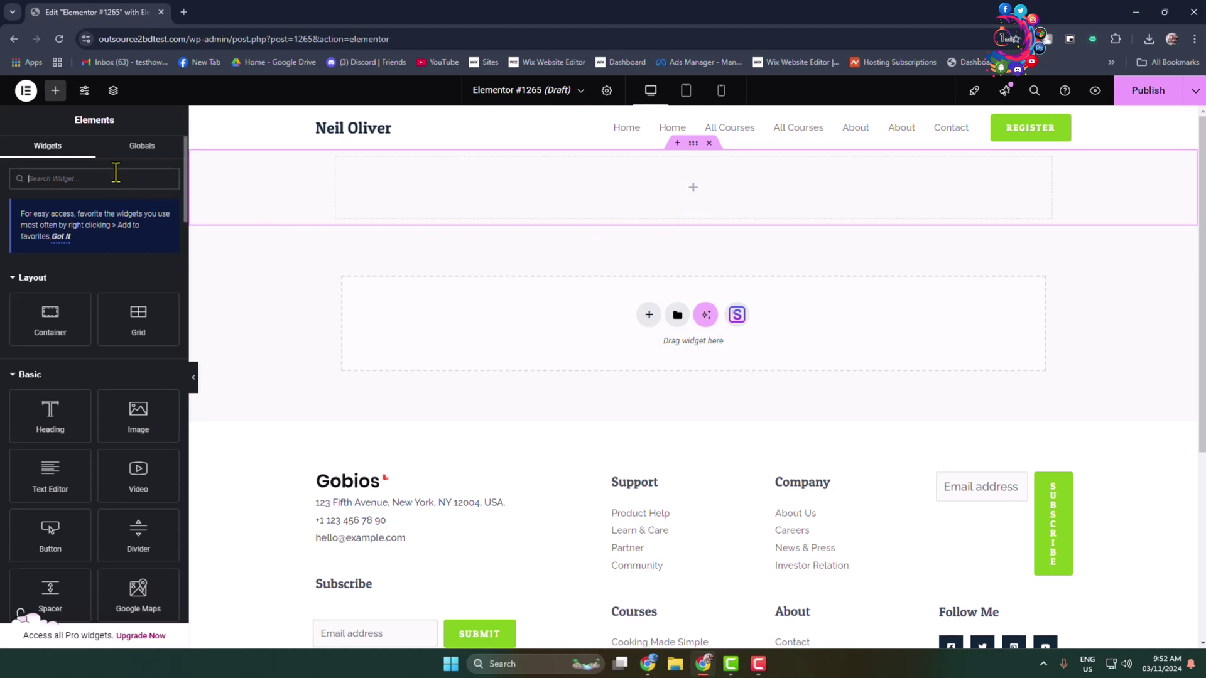
Step: Find 'music' in the Elements panel and drop The Music Player - Original into the container
type("music")
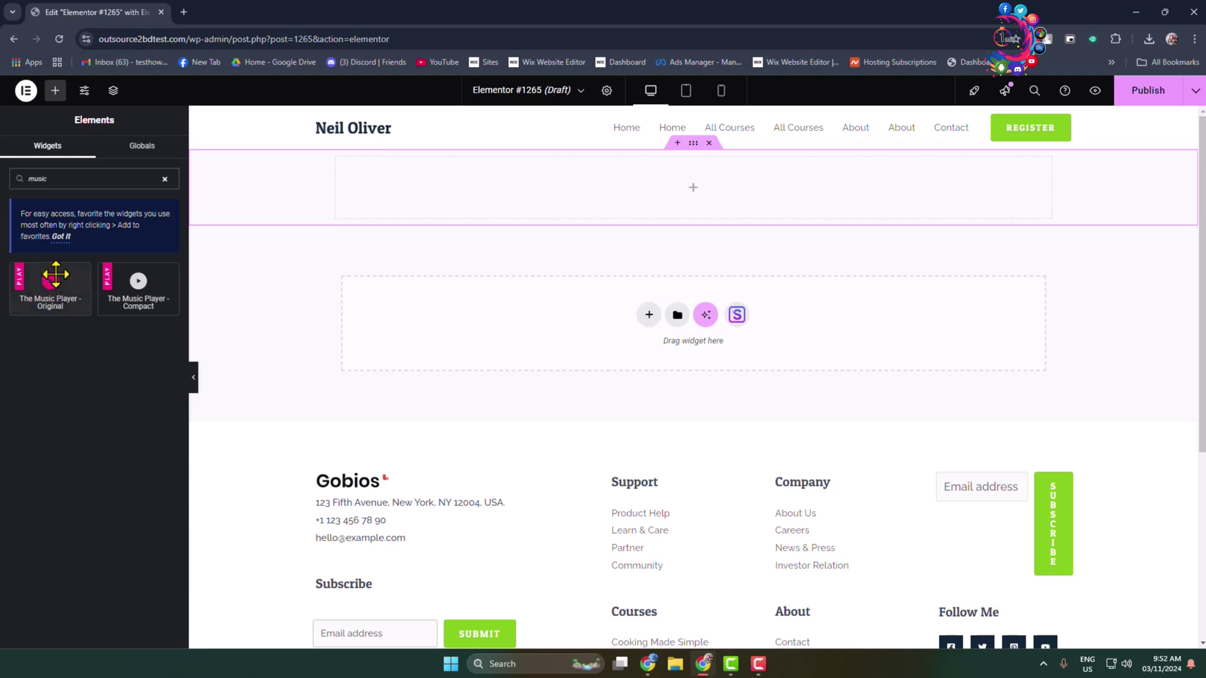
left_click_drag(53, 277, 718, 183)
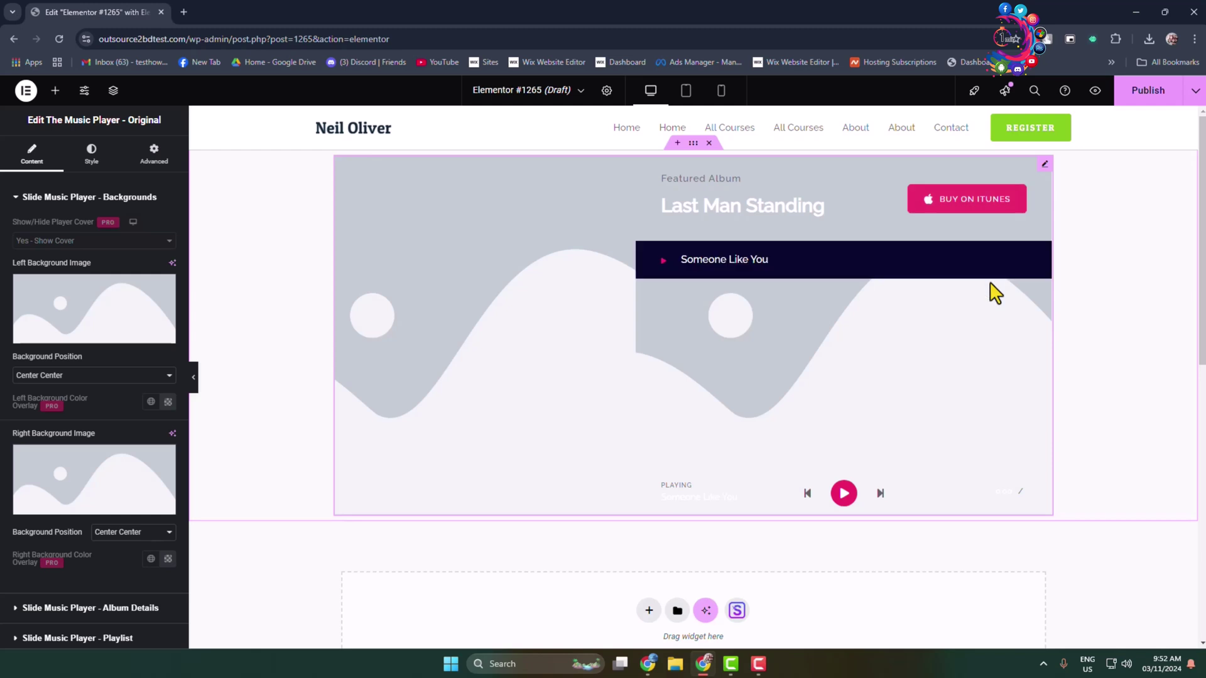
mouse_move(21, 308)
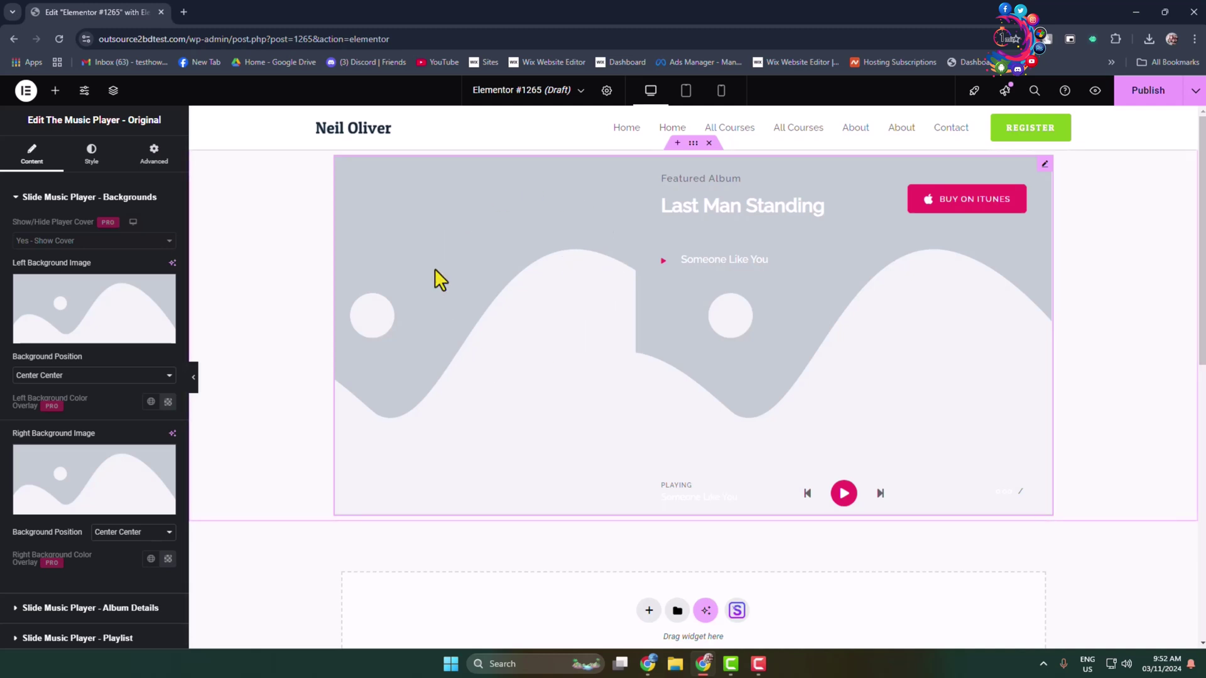
Step: Copy the image address of the red and yellow Canva rap album cover from Google Images
mouse_move(91, 342)
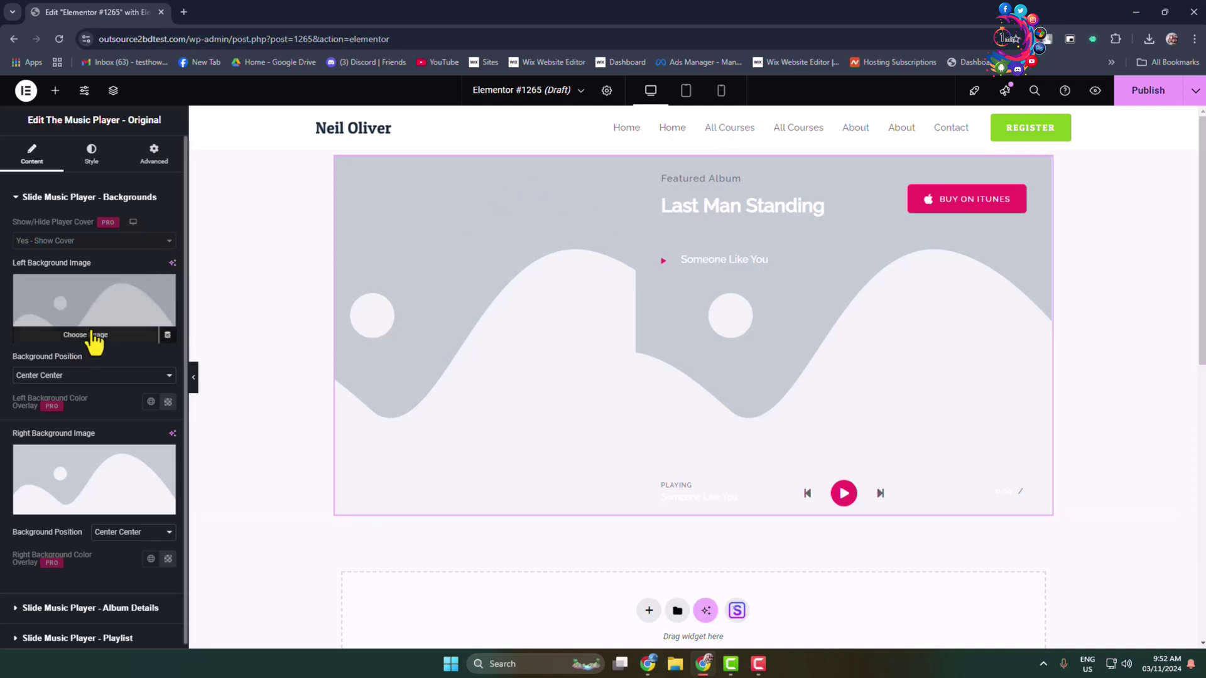
left_click(88, 342)
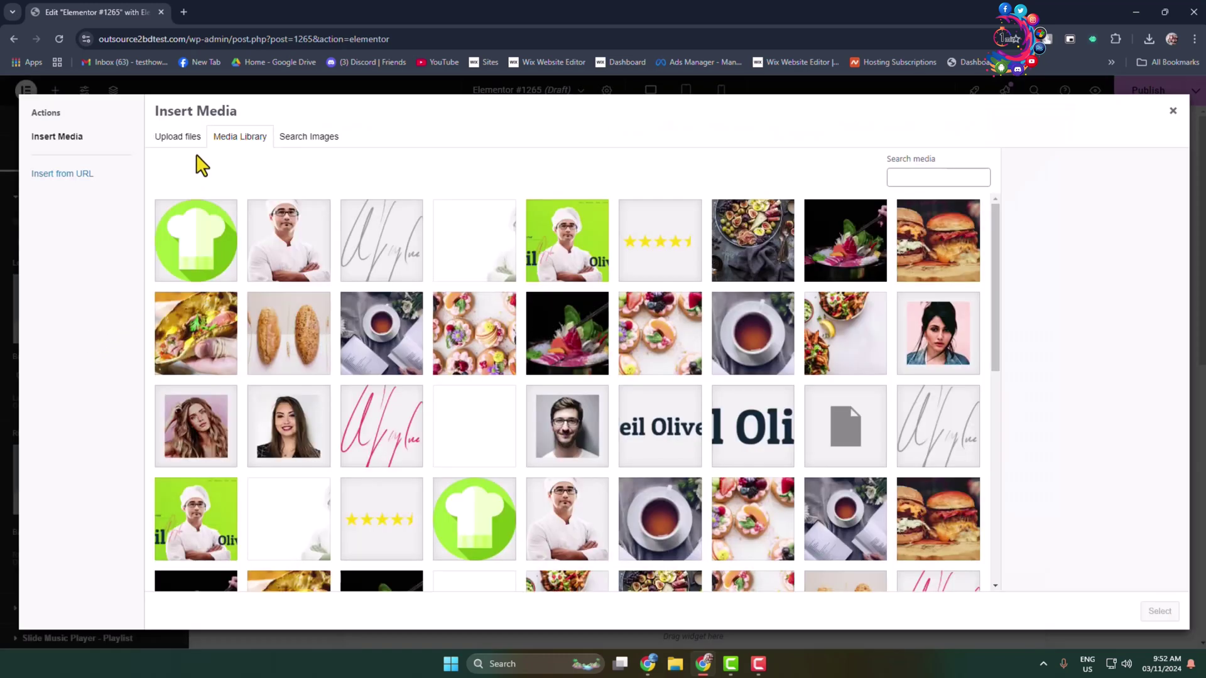
left_click(182, 141)
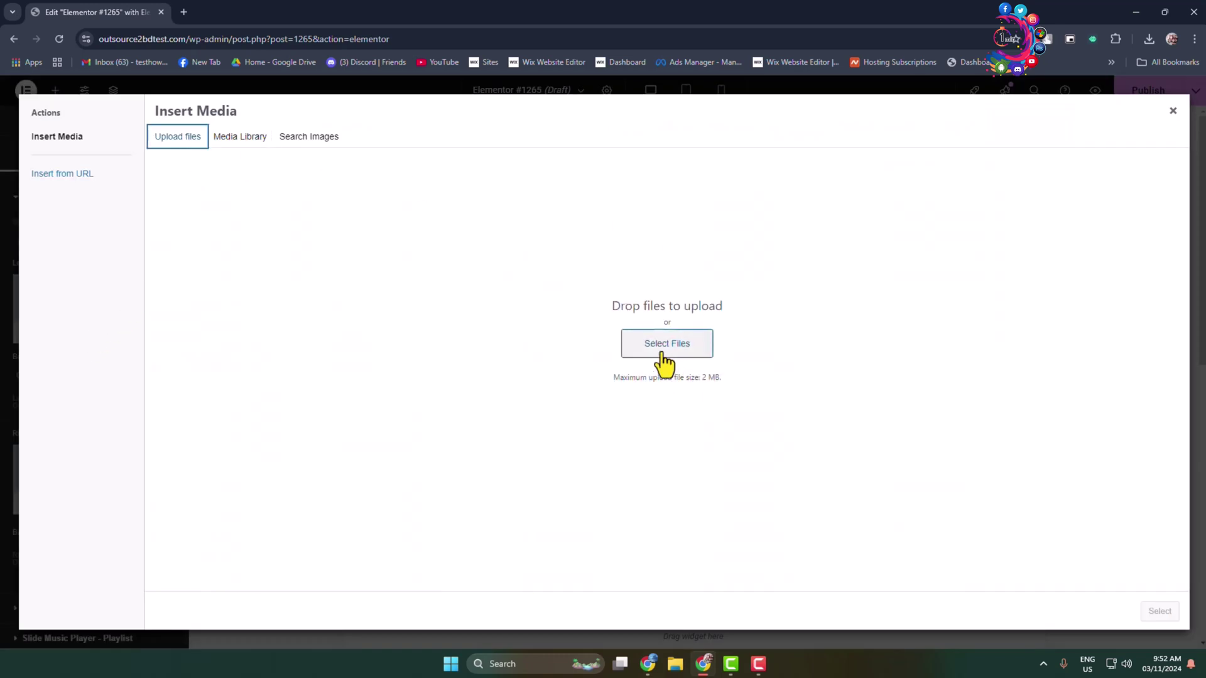
left_click(257, 140)
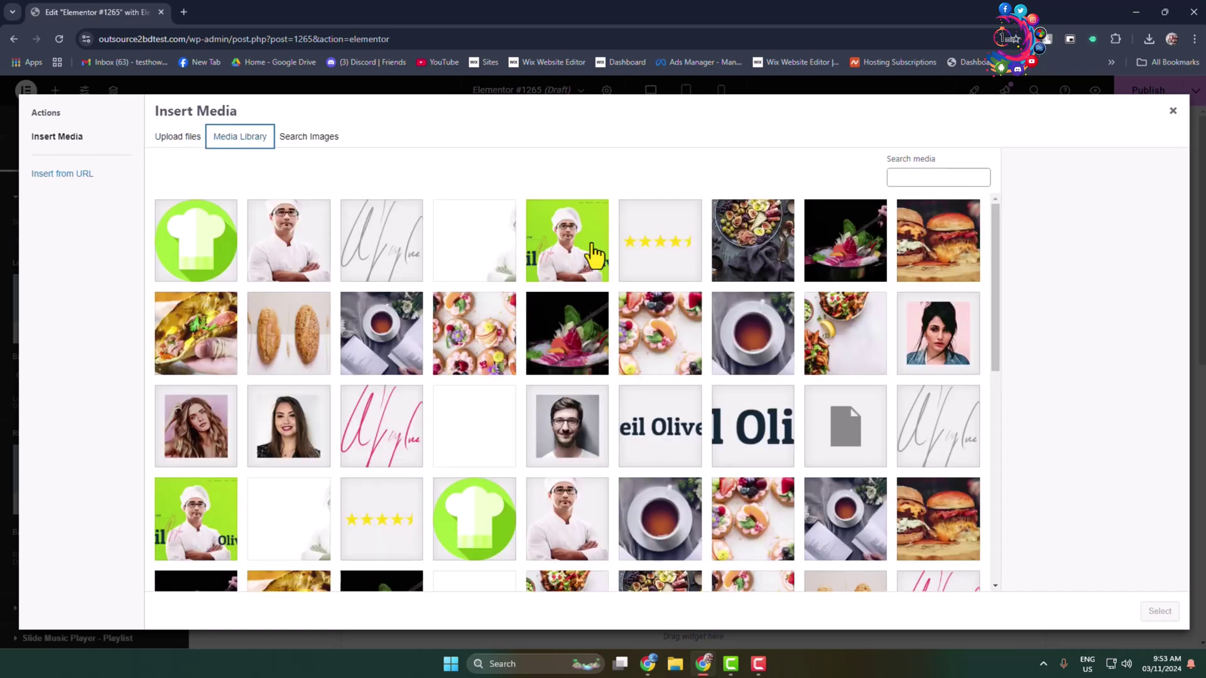
scroll(593, 254, "down", 10)
scroll(594, 459, "up", 9)
scroll(590, 462, "up", 1)
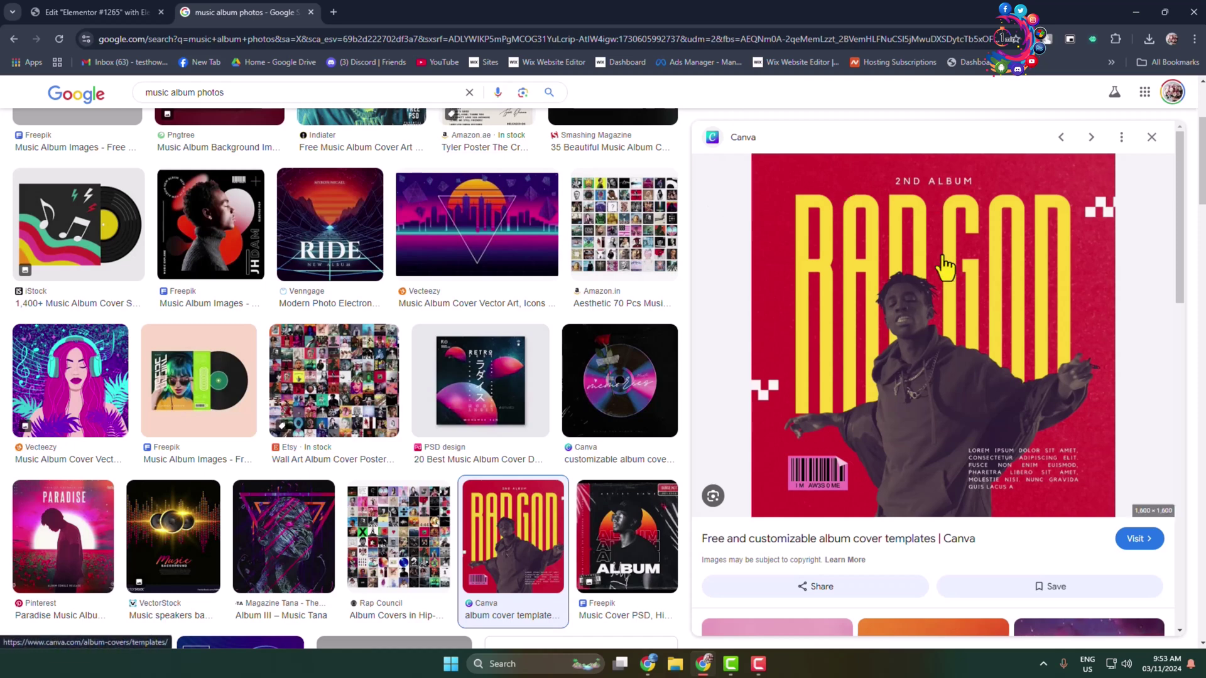
right_click(902, 239)
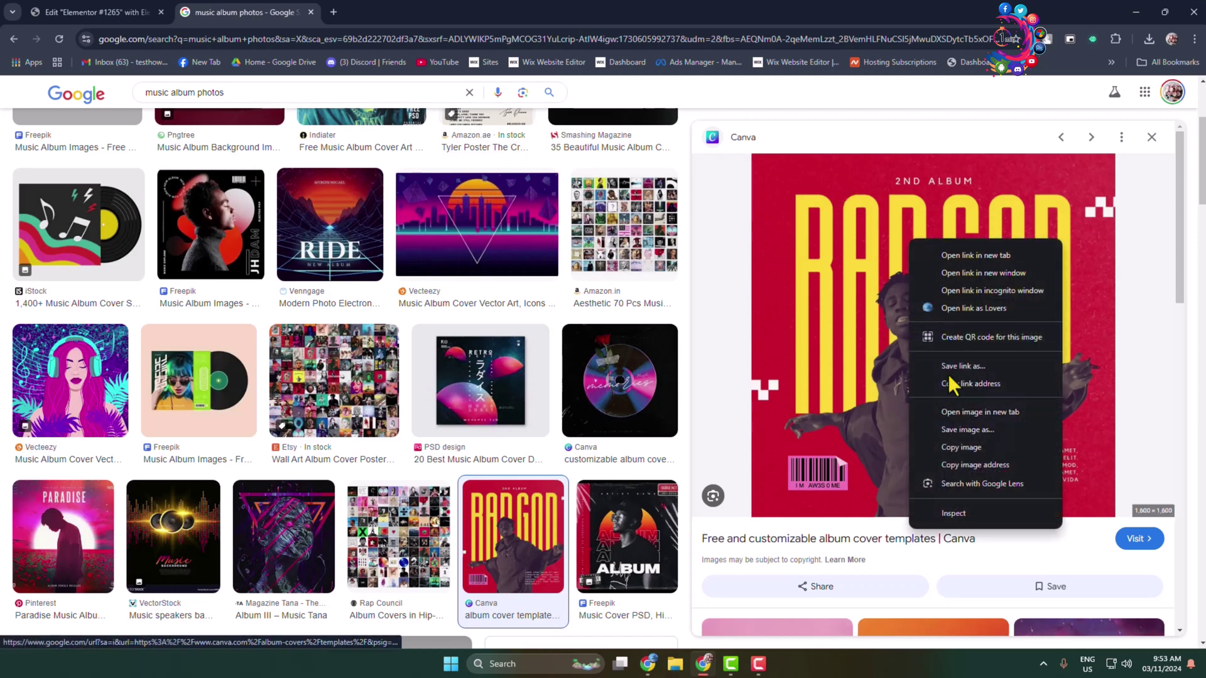
left_click(964, 470)
Step: Insert the copied cover URL from the web as the left background image
left_click(72, 12)
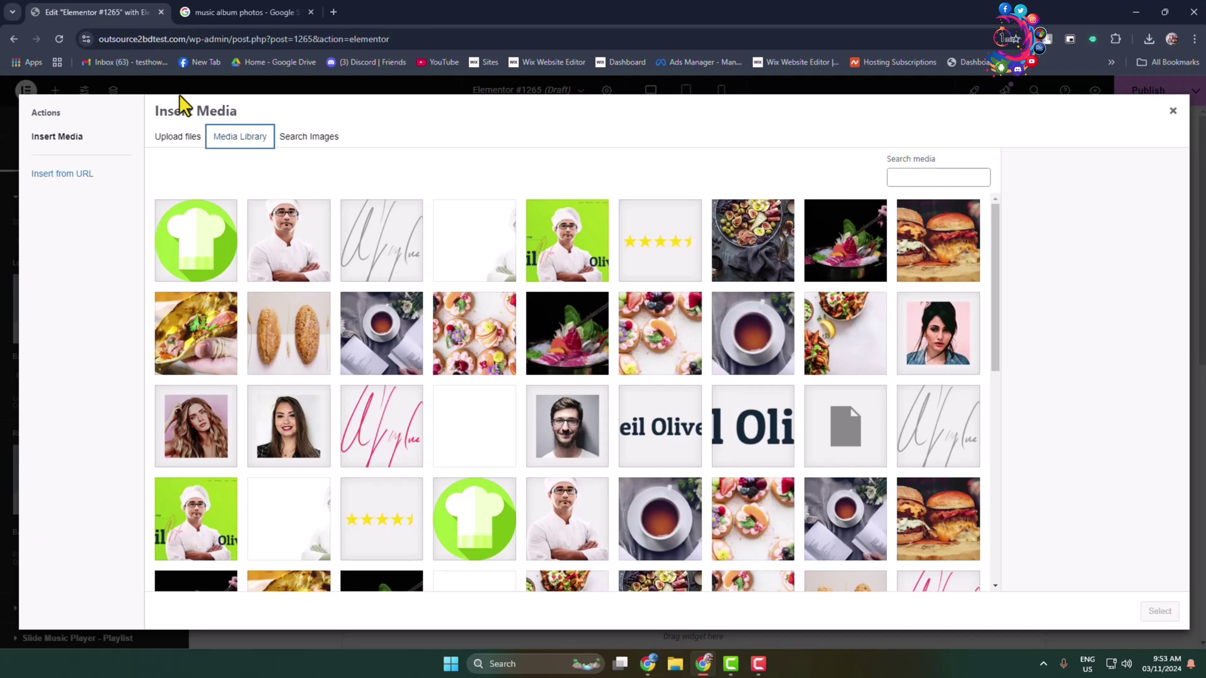
left_click(64, 175)
left_click(266, 149)
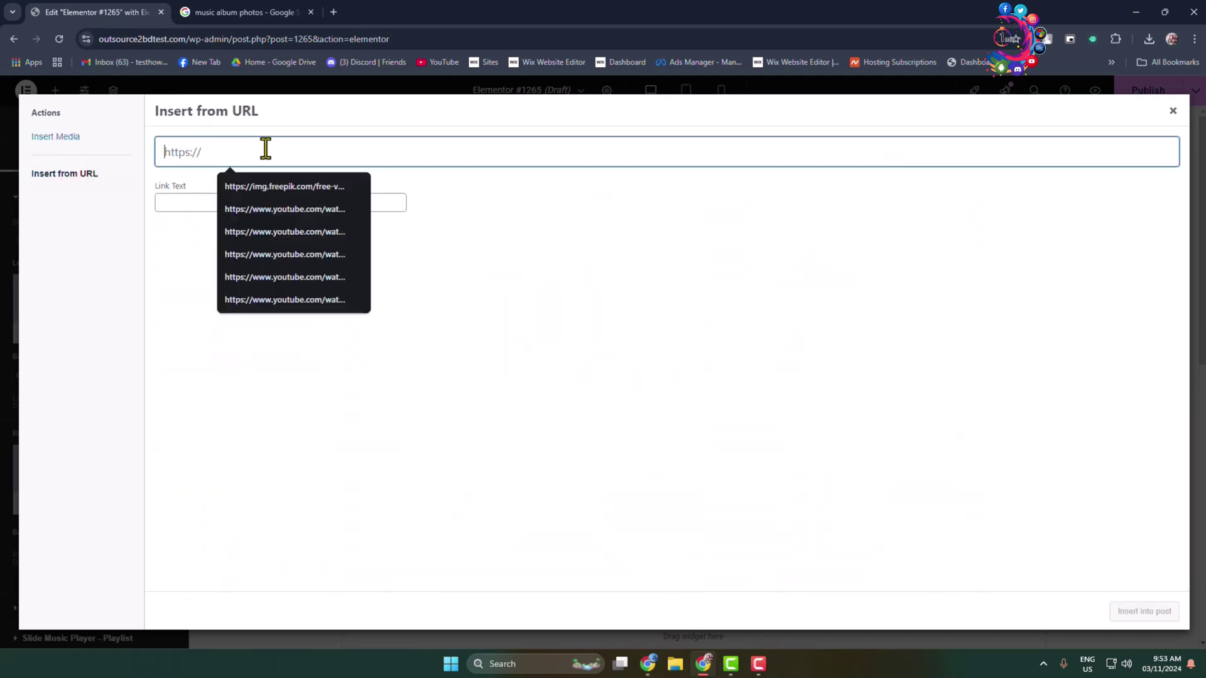
type("https://marketplace.canva.com/EAF00PkmbGU/1/0/1600w/canva-red-and-yellow-modern-rap-music-music-album-cover-IqU7hAqANz4.jpg")
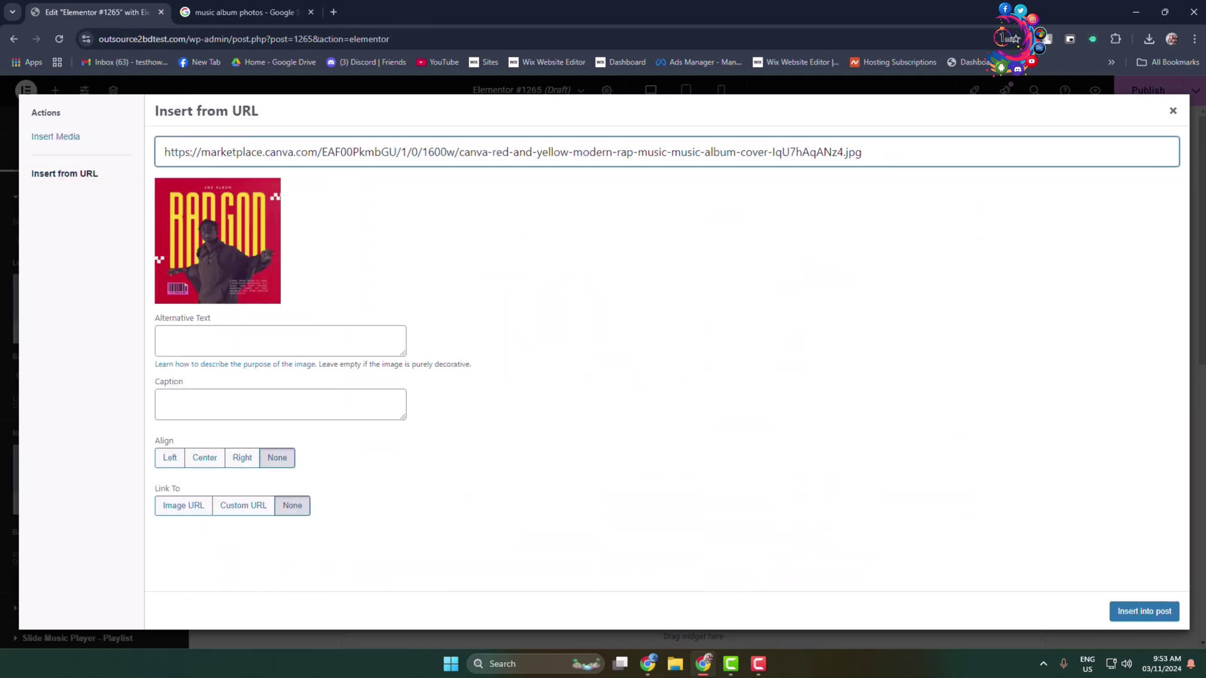
left_click(1143, 611)
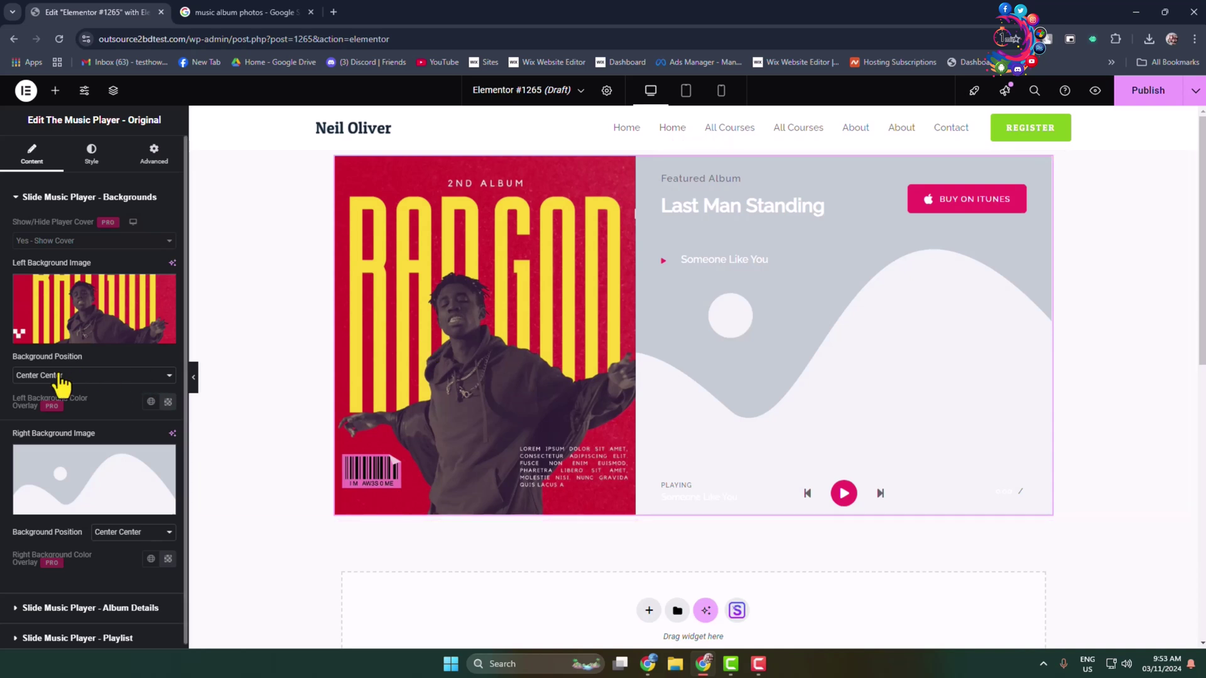
Step: Keep the left background centred and copy the Freepik ALBUM cover's image address
left_click(122, 380)
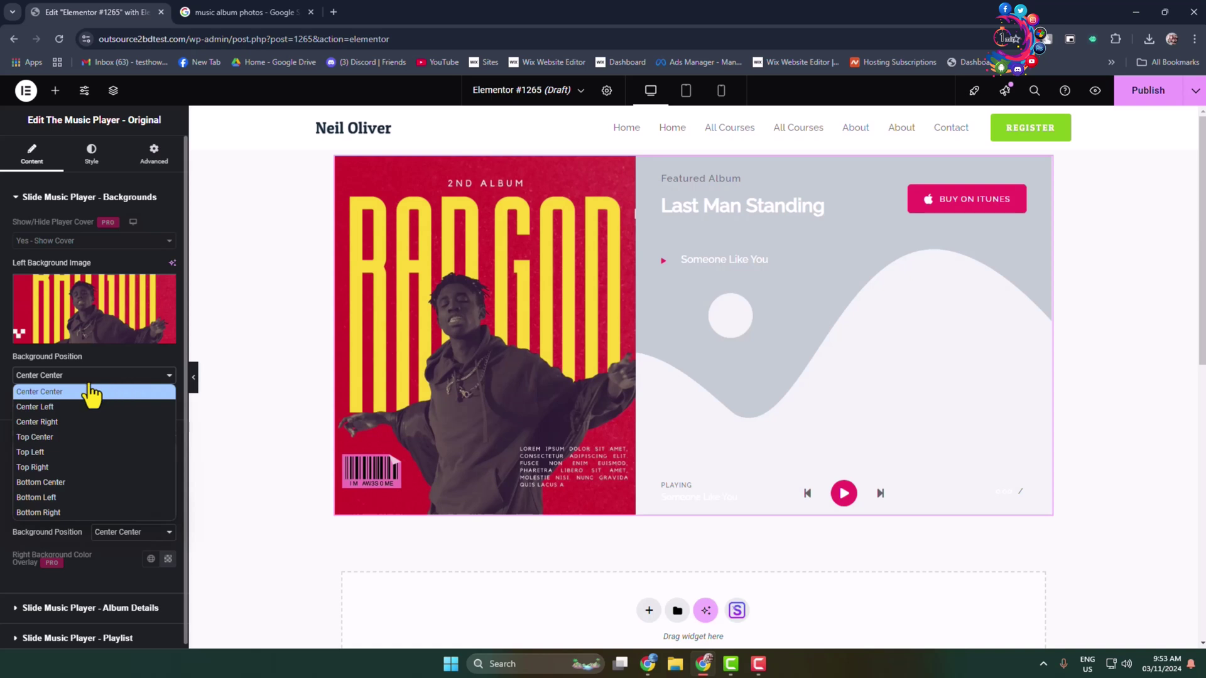
left_click(94, 393)
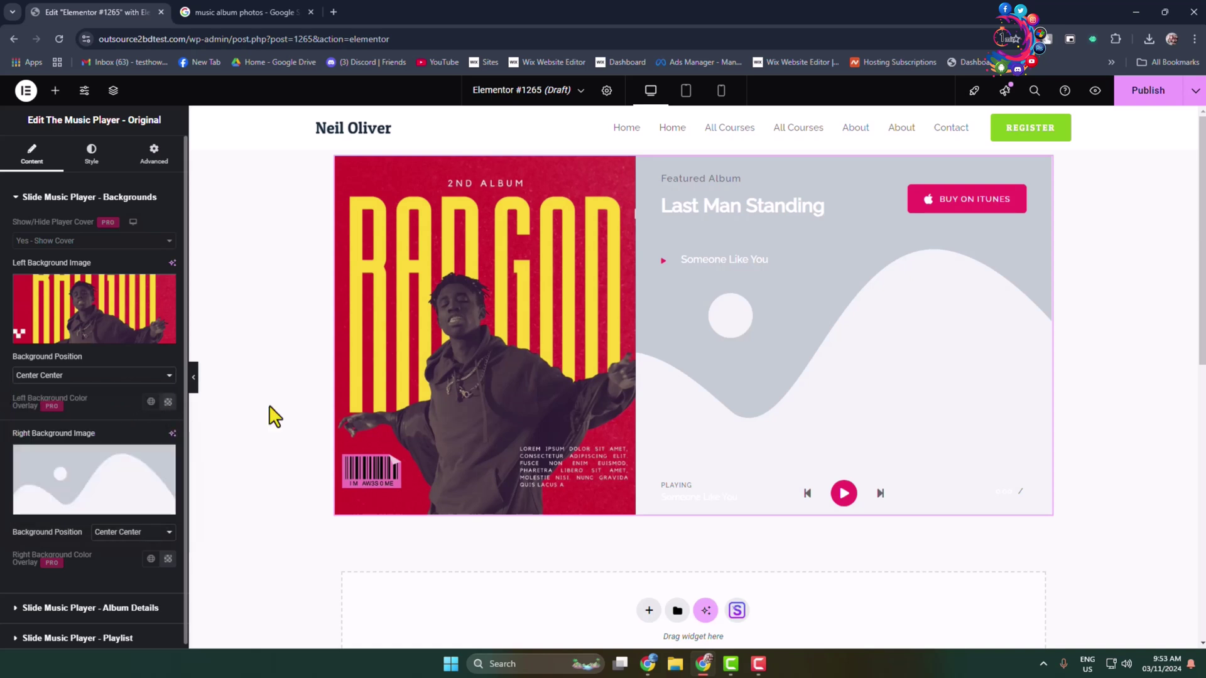
left_click(81, 513)
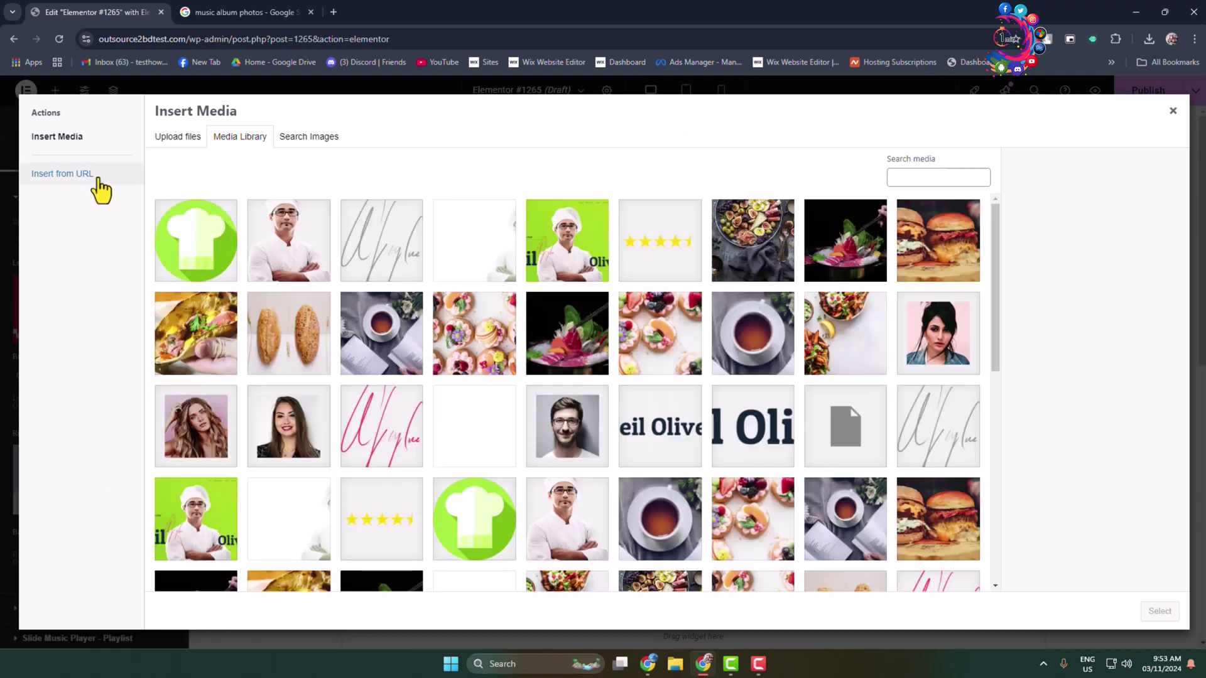
left_click(87, 174)
left_click(261, 12)
scroll(948, 371, "down", 3)
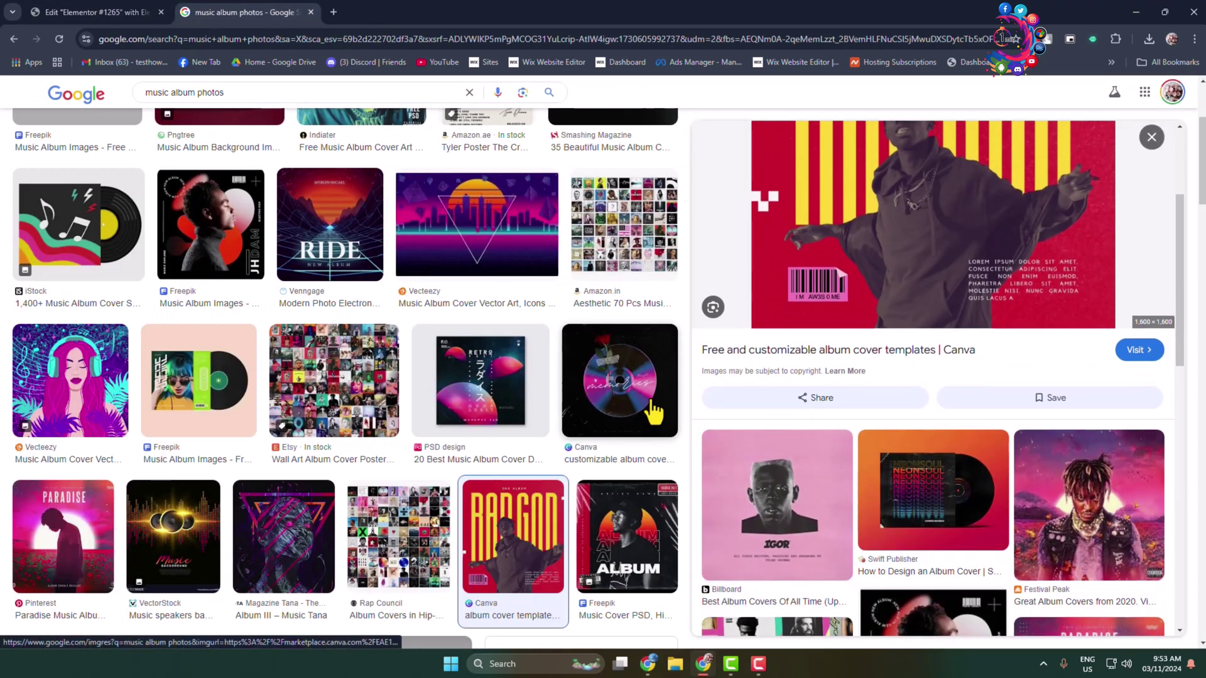
left_click(628, 540)
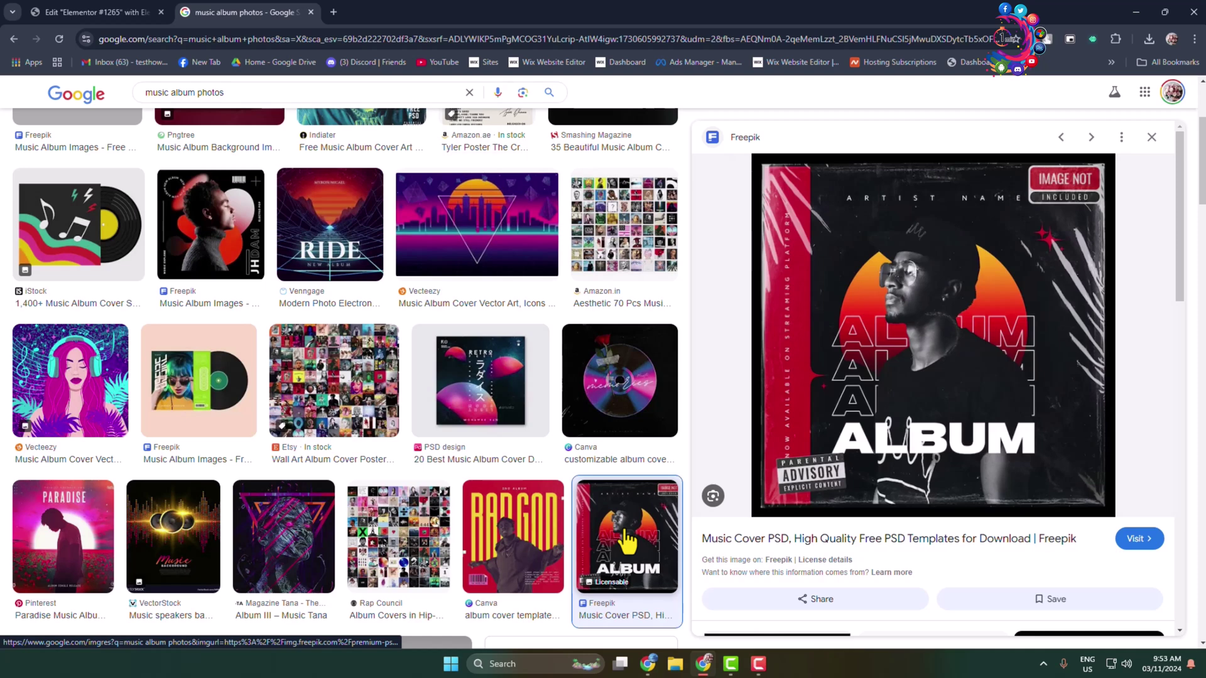
right_click(962, 229)
left_click(1005, 448)
Step: Paste the Freepik cover URL and insert it as the right background image
key("ctrl+Tab")
left_click(241, 153)
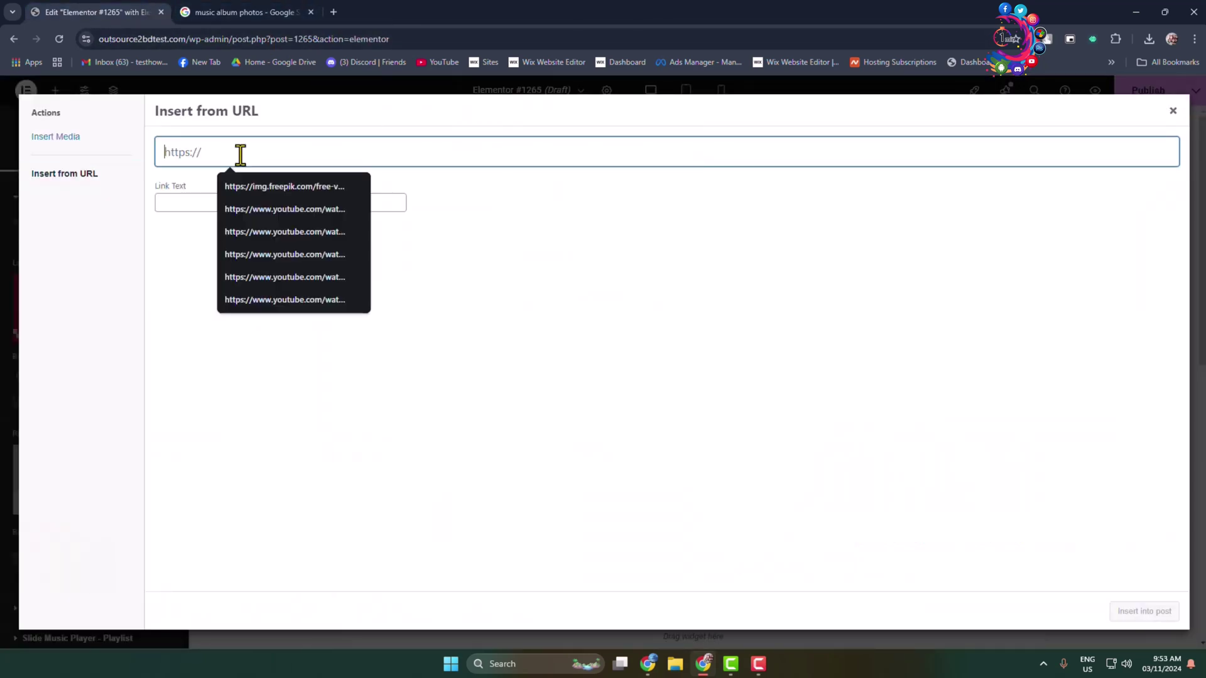
key("ctrl+v")
left_click(1140, 613)
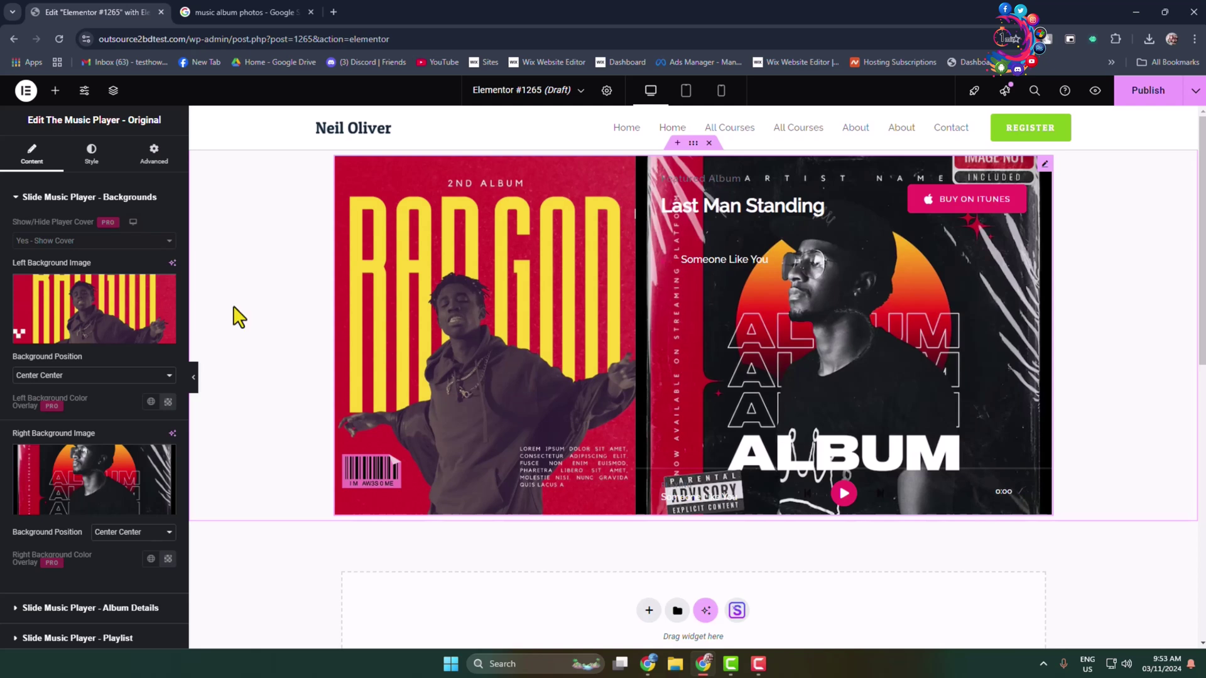
Step: Collapse Backgrounds and expand Album Details to show the title, Buy Text, published, genre and author fields
left_click(8, 200)
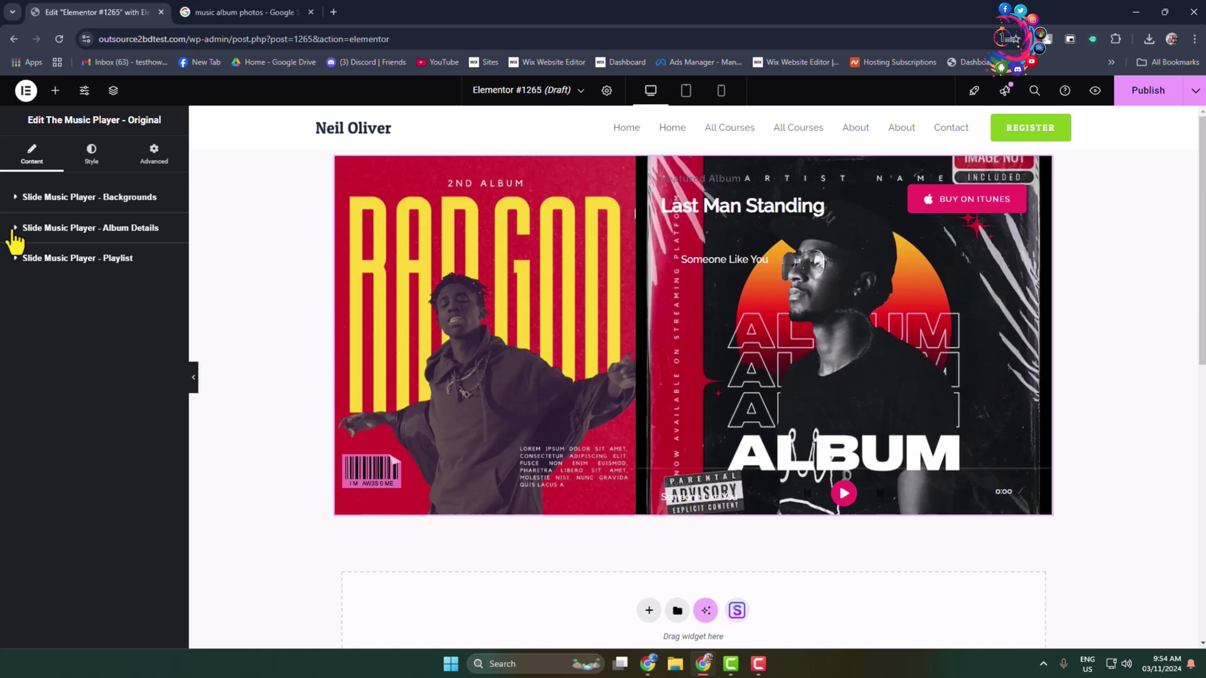
left_click(15, 231)
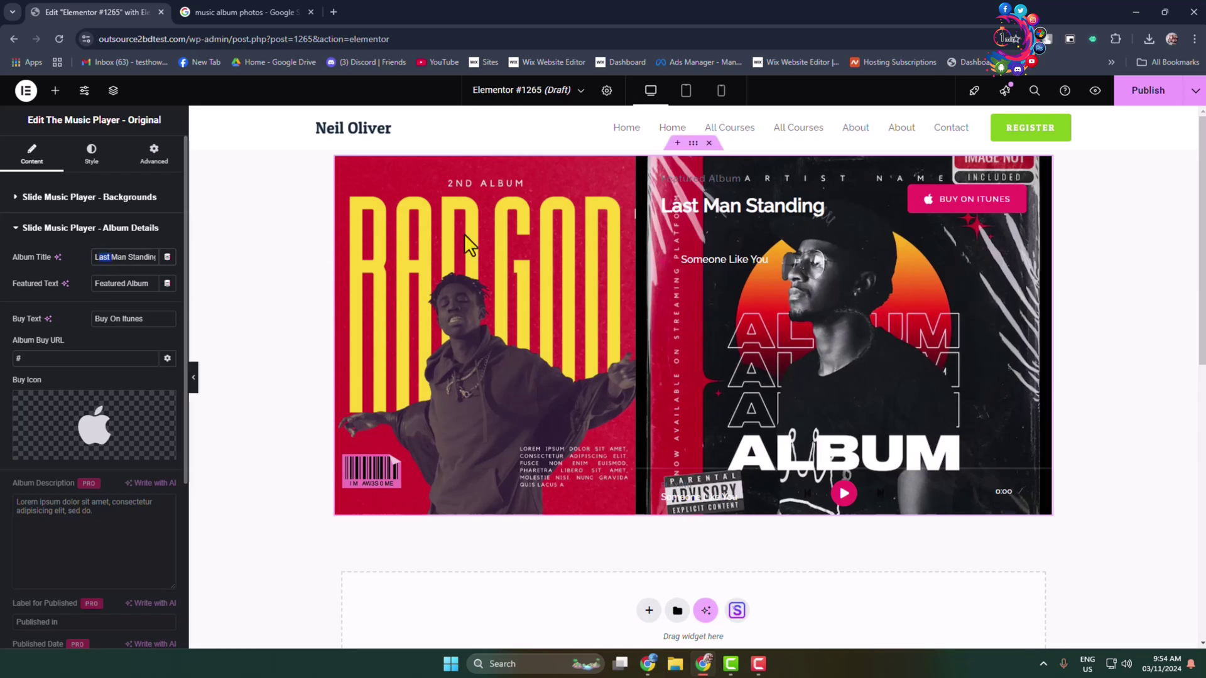
left_click(738, 214)
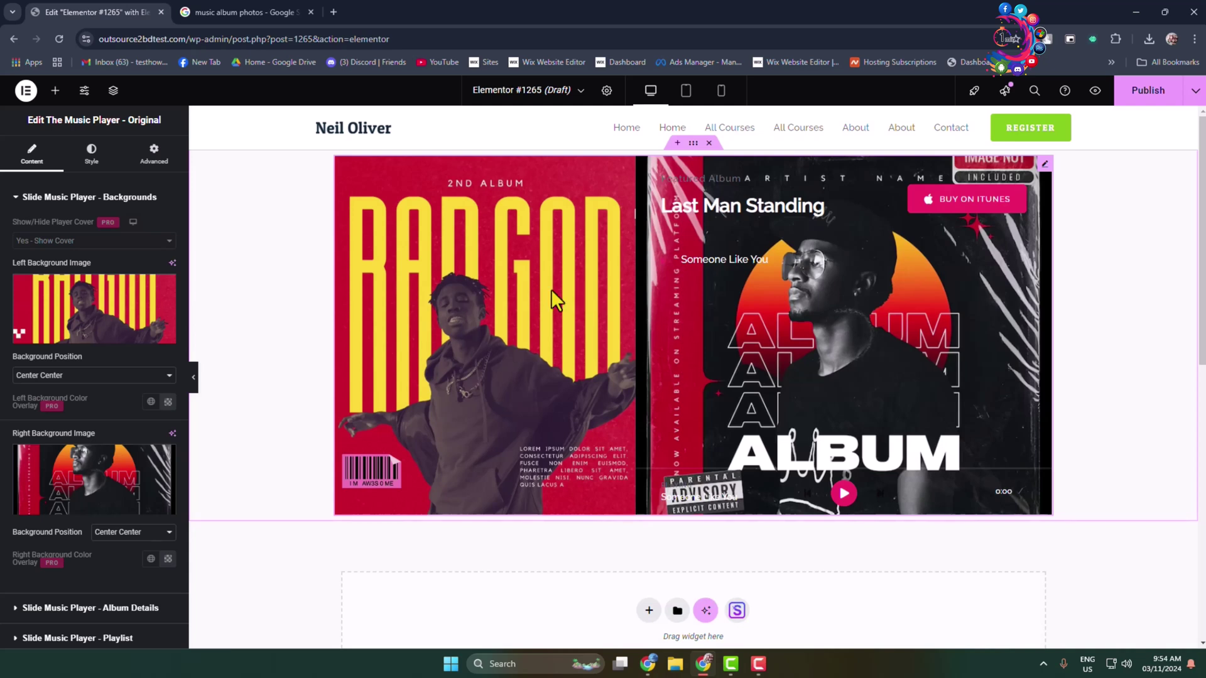
left_click(26, 199)
left_click(25, 229)
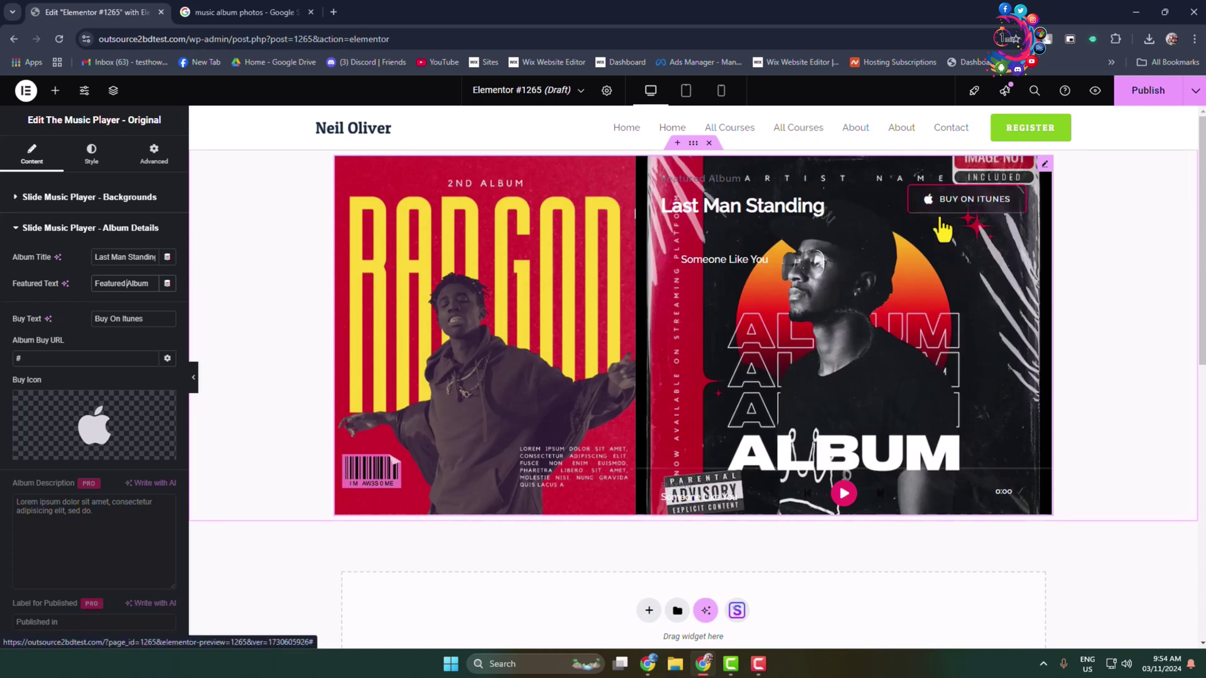
left_click(145, 319)
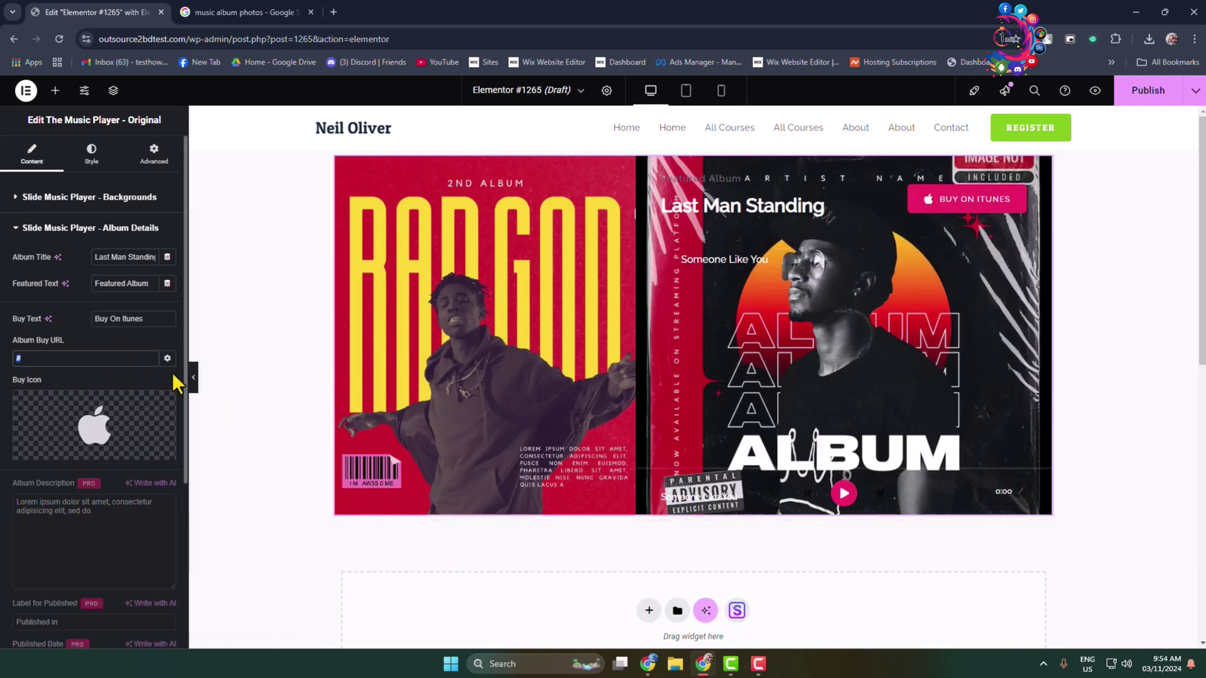
mouse_move(85, 441)
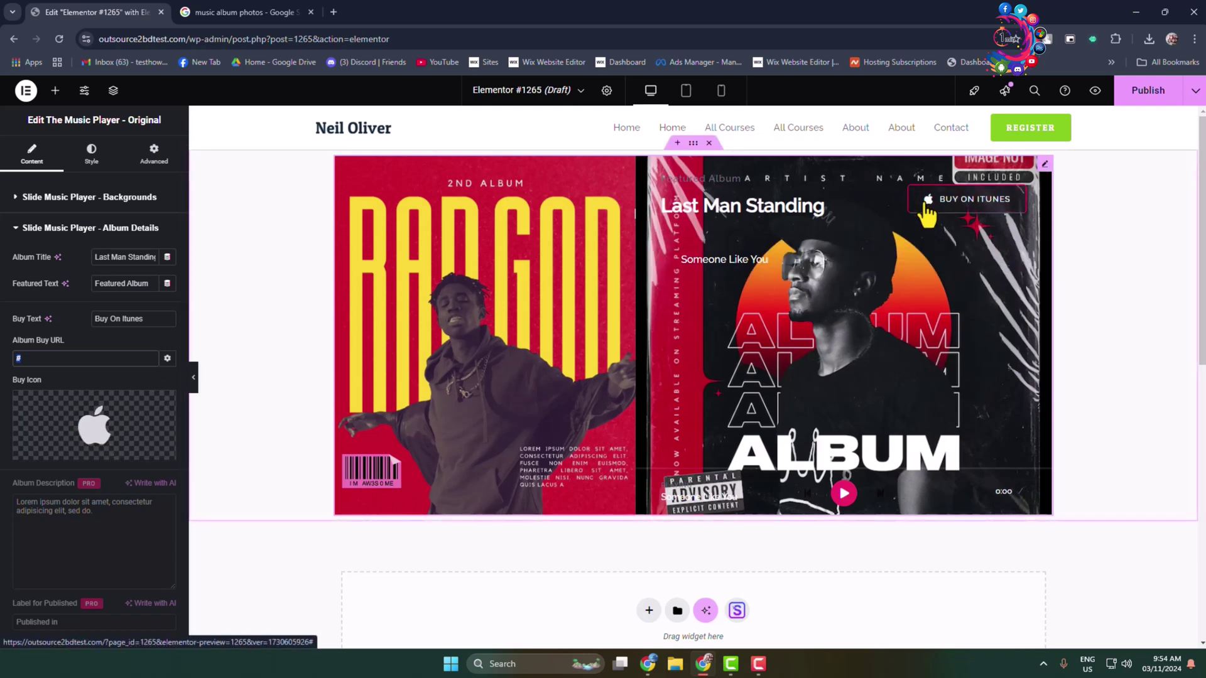
scroll(103, 412, "down", 5)
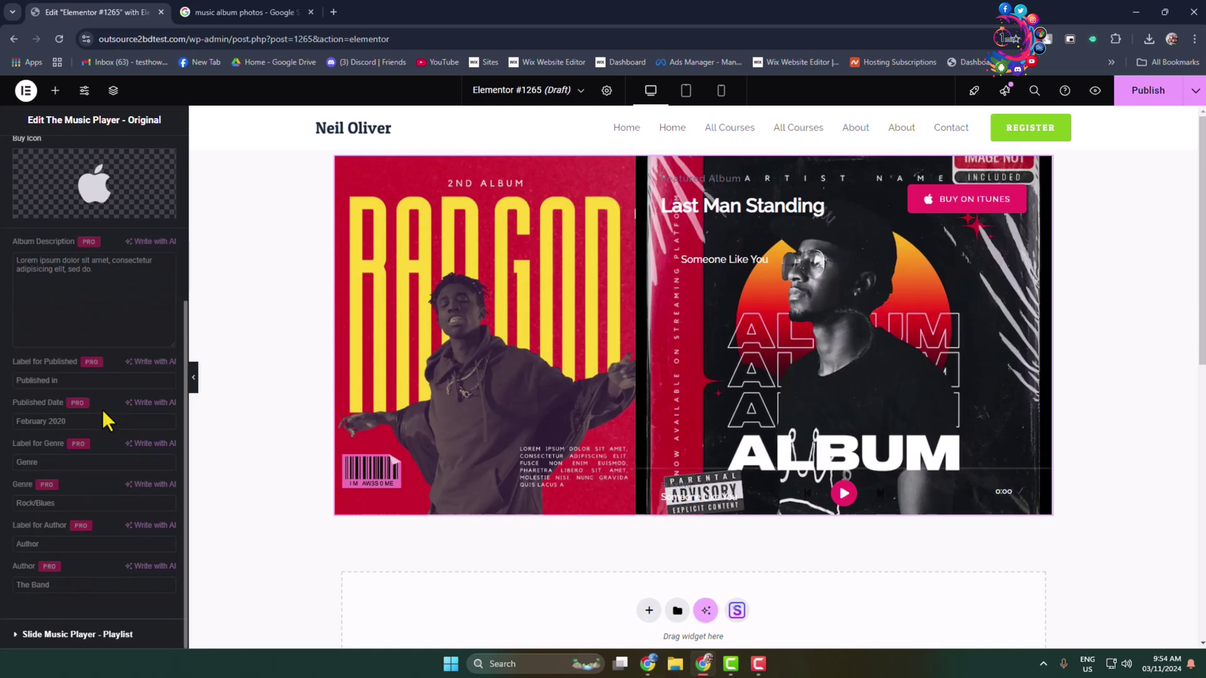
Step: Rename the first playlist song to 'Someones like you'
left_click(15, 634)
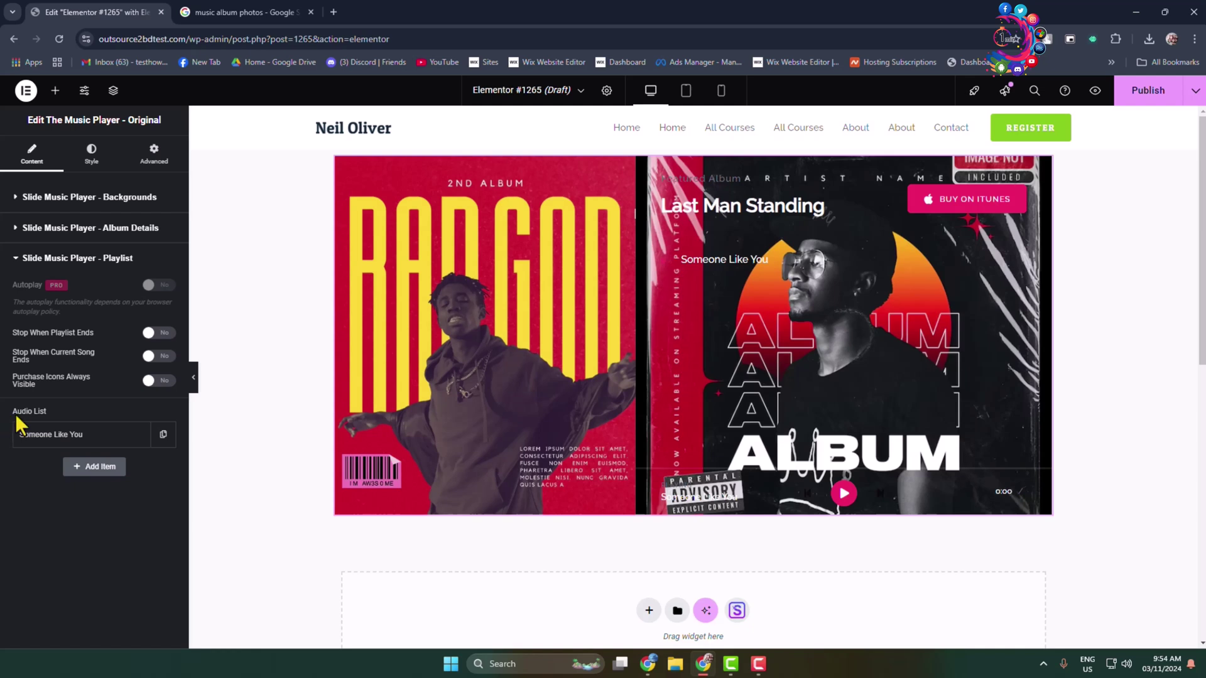
left_click(75, 439)
triple_click(14, 479)
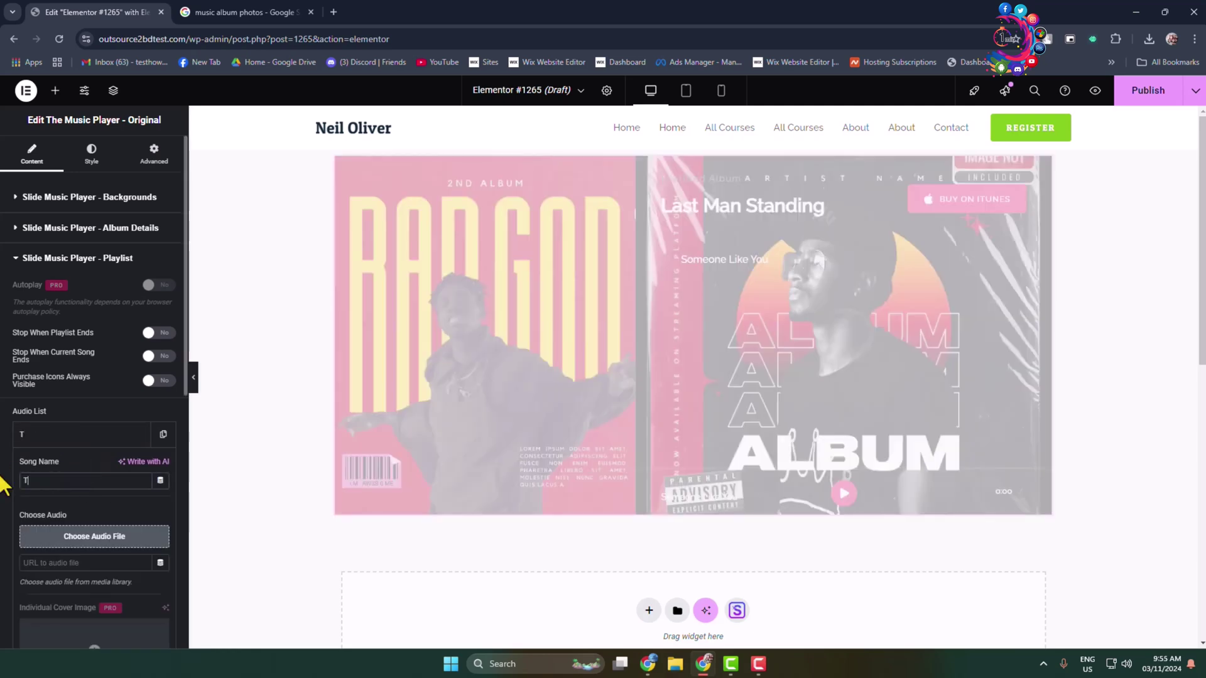
key("BackSpace")
type("Someones l")
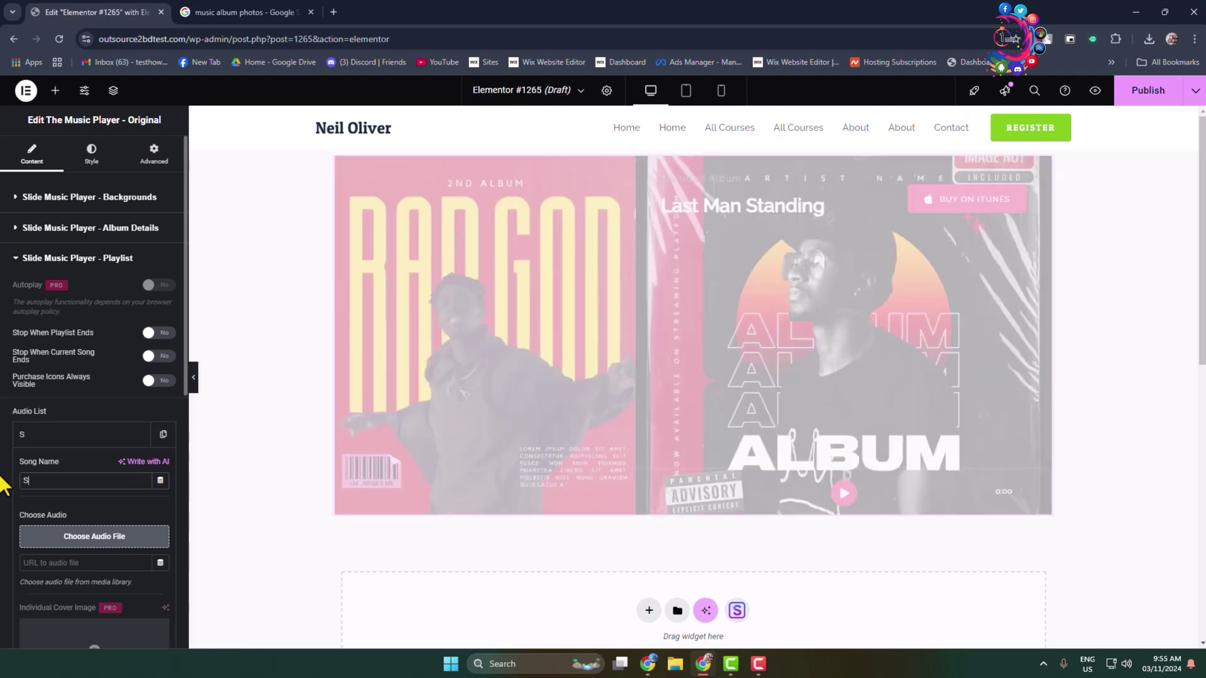
type("ike you")
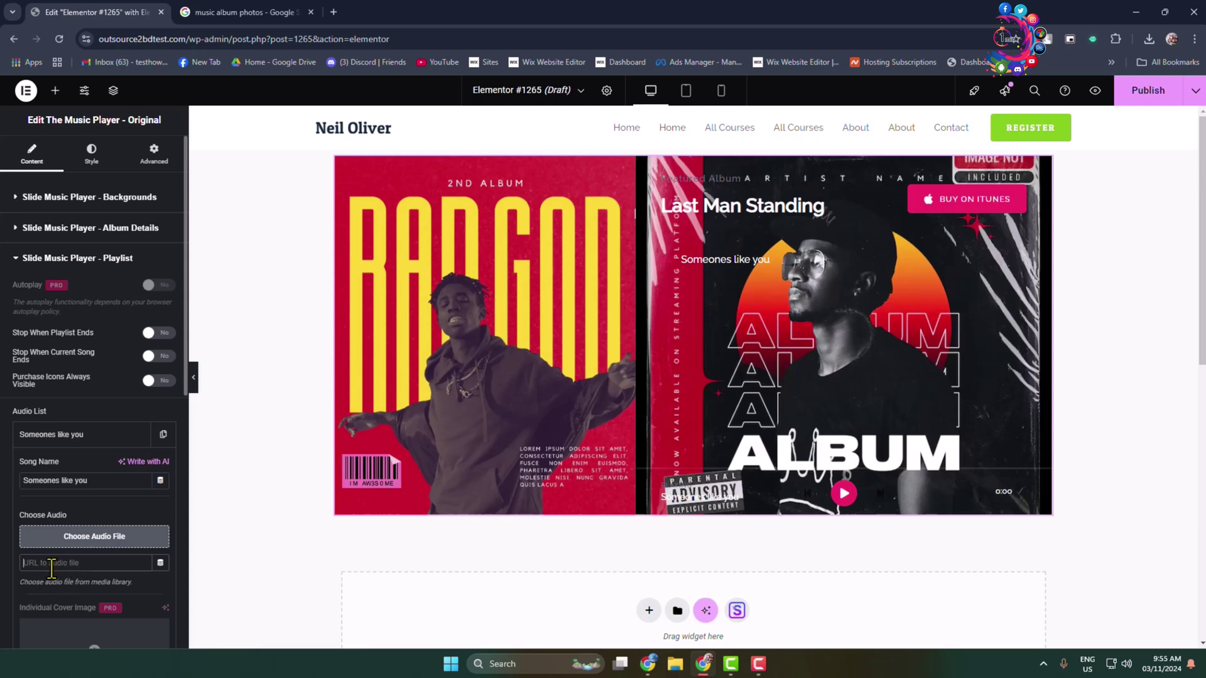
Step: Upload Shop-Till-U-Drop.mp4 and set it as the first song's audio file
left_click(100, 544)
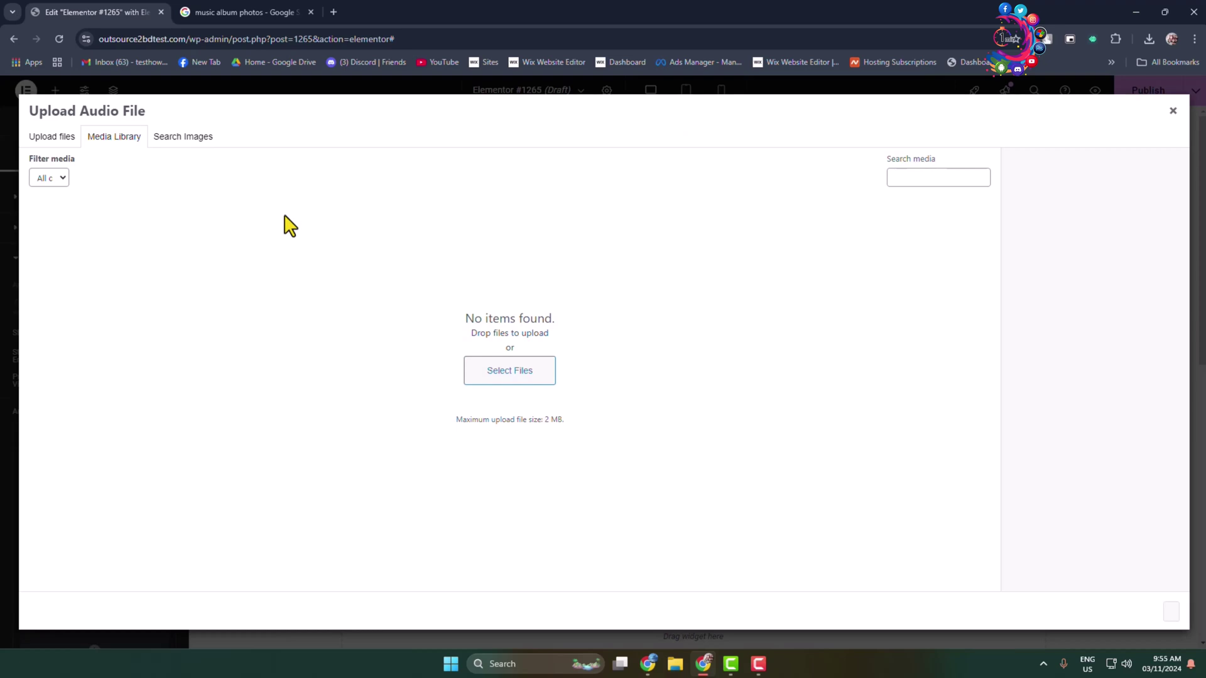
left_click(58, 142)
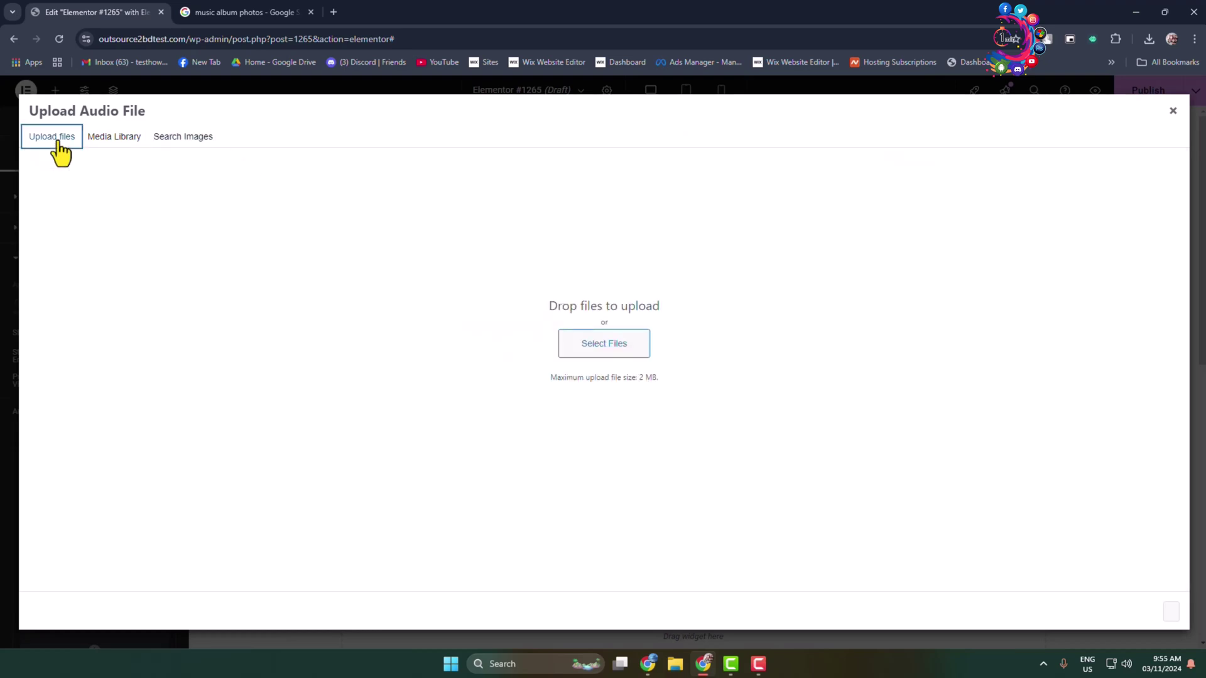
left_click(120, 142)
left_click(52, 136)
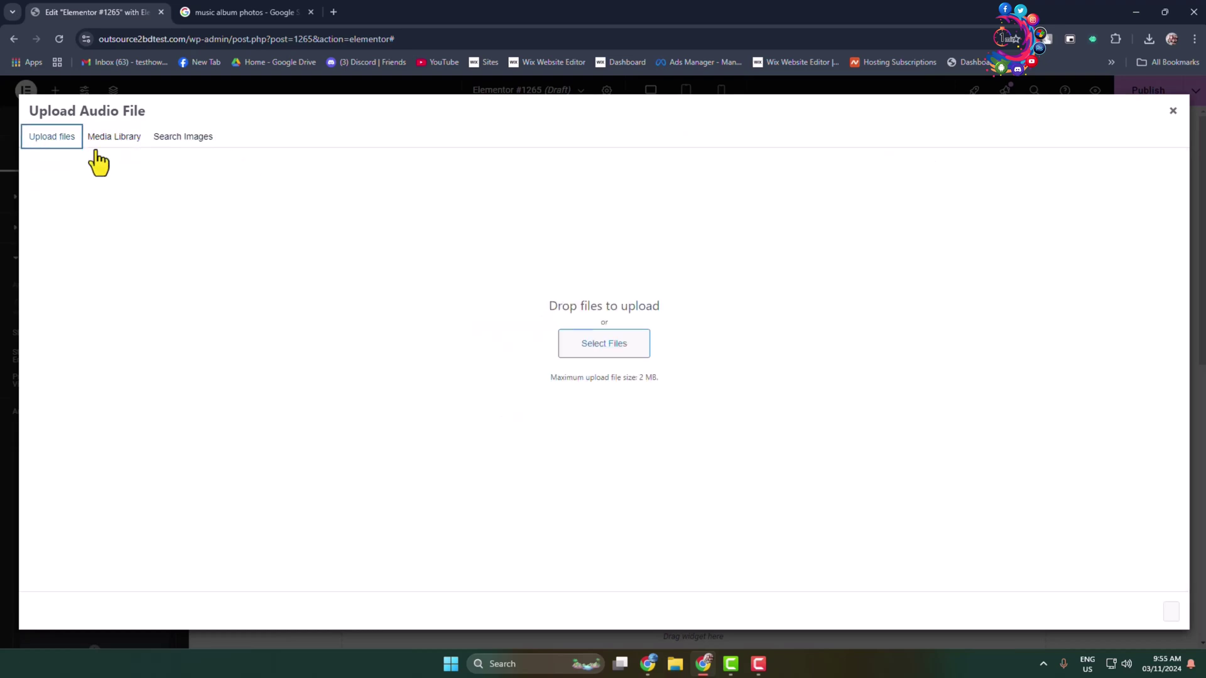
left_click(626, 355)
double_click(153, 138)
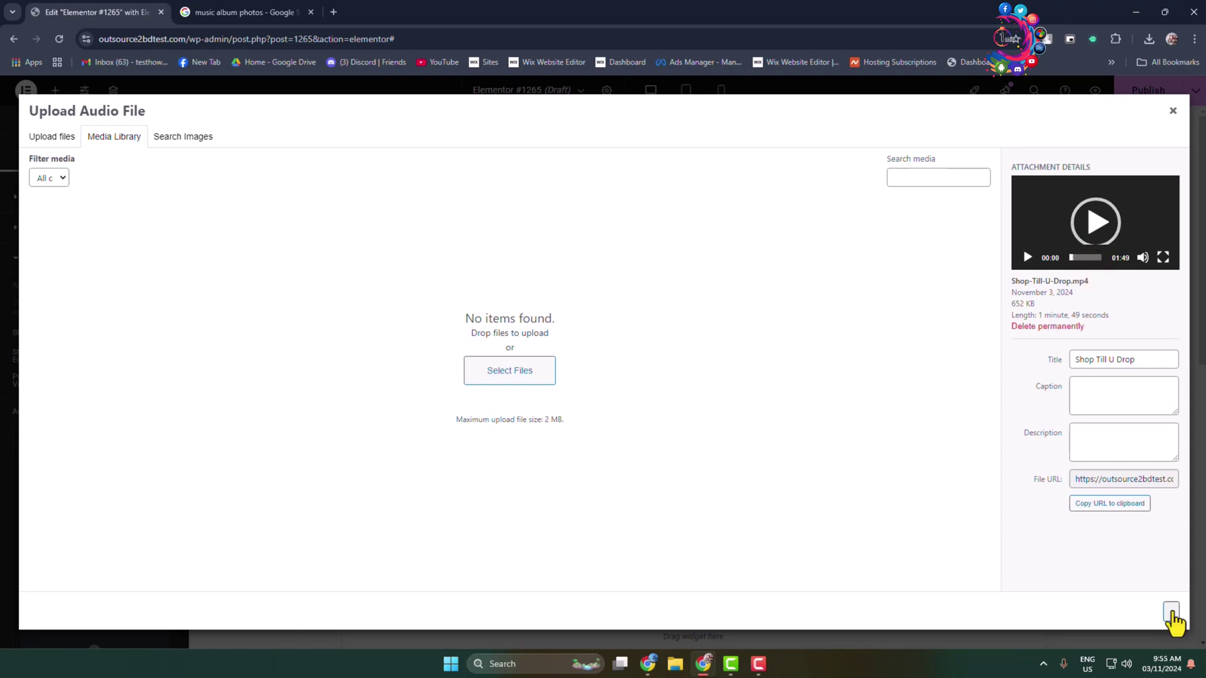
left_click(1171, 615)
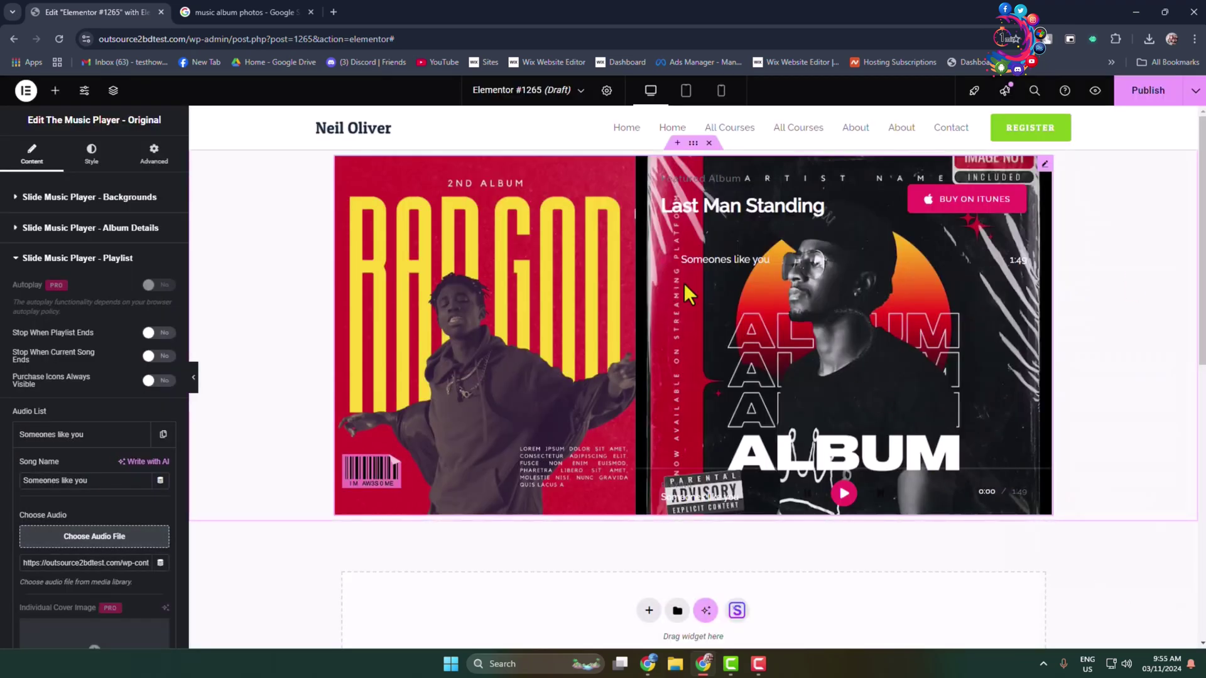
Step: Add a second playlist song named 'I'm waiting here for me'
scroll(85, 524, "down", 1)
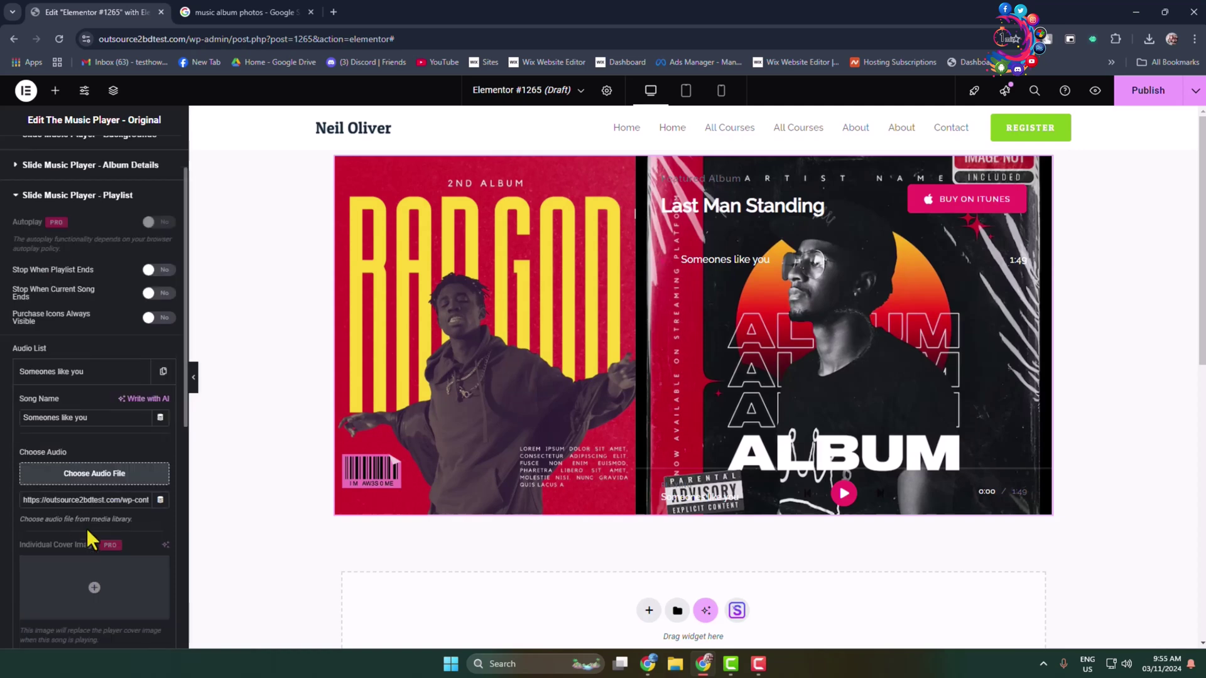
scroll(97, 428, "down", 3)
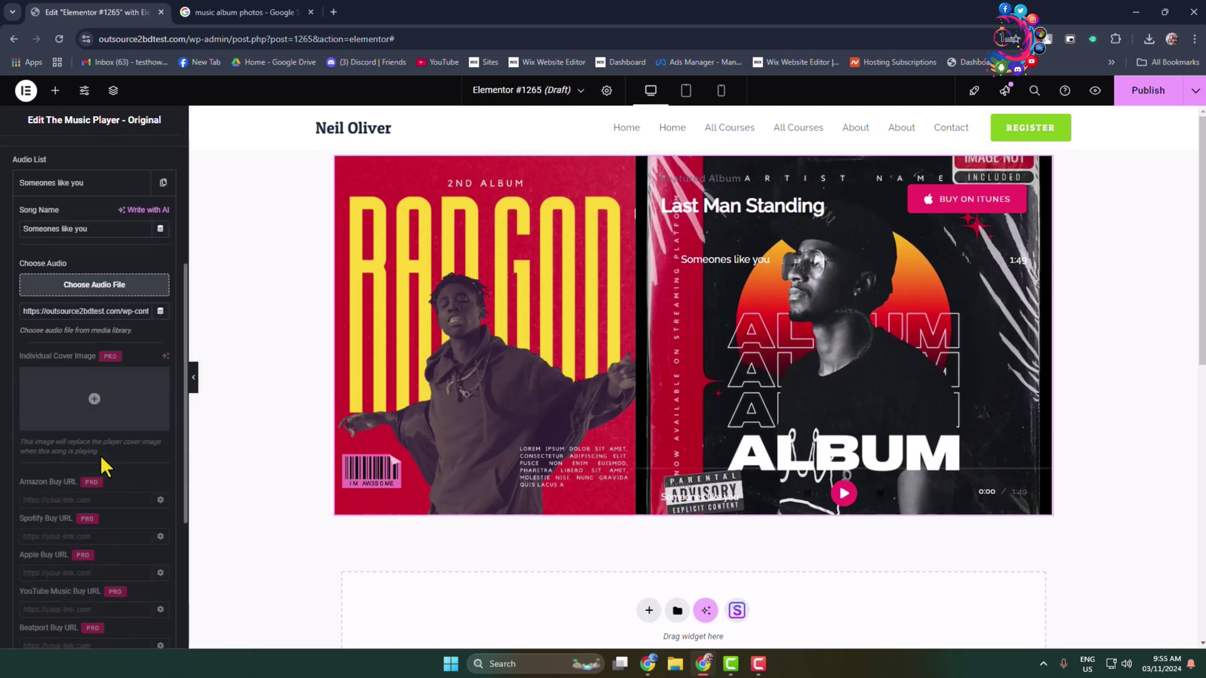
scroll(100, 455, "up", 2)
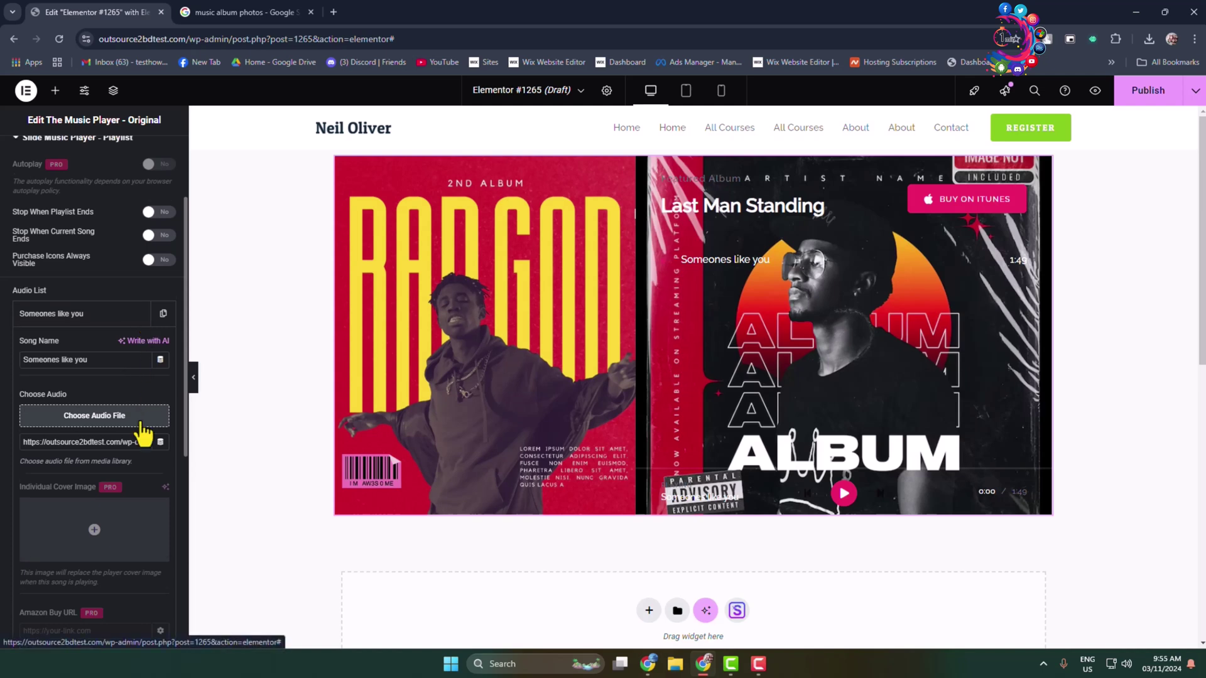
scroll(140, 427, "down", 6)
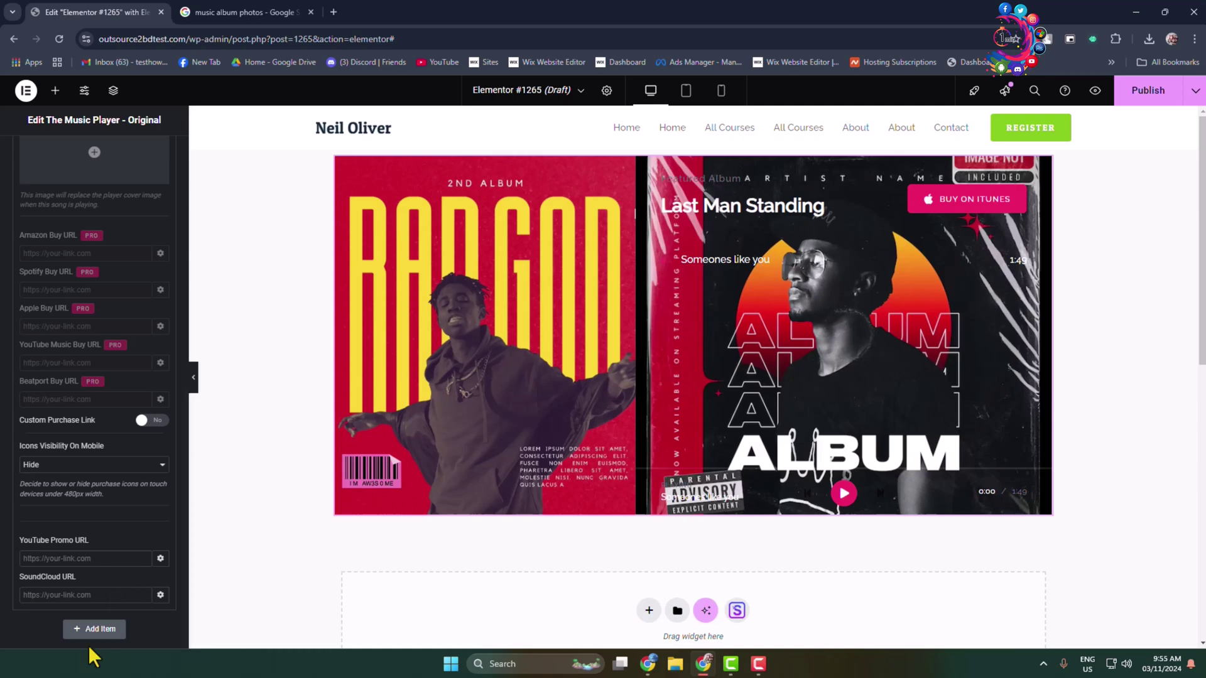
left_click(98, 629)
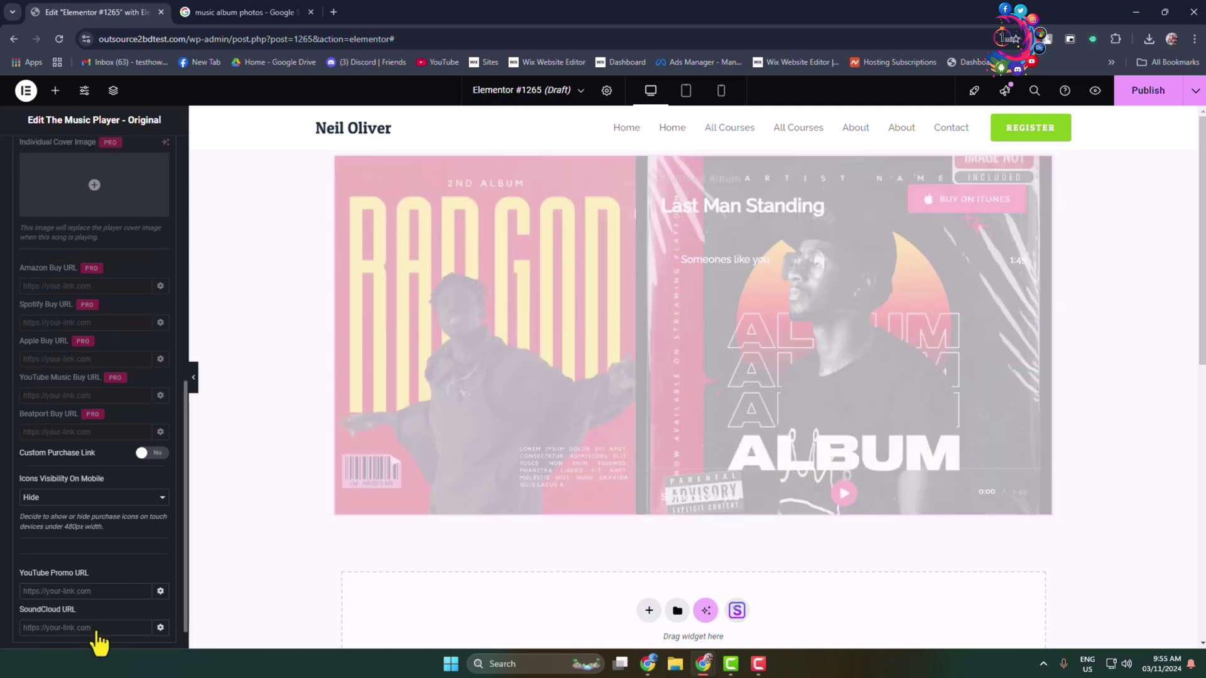
scroll(108, 471, "up", 7)
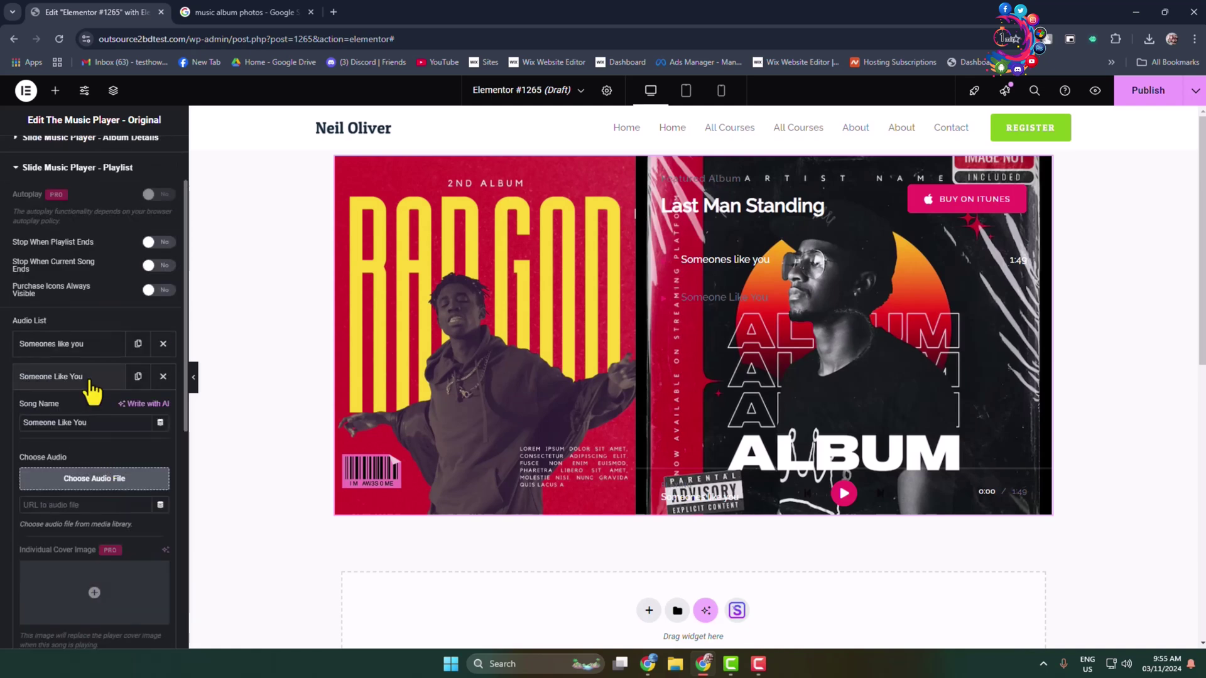
left_click_drag(102, 422, 3, 415)
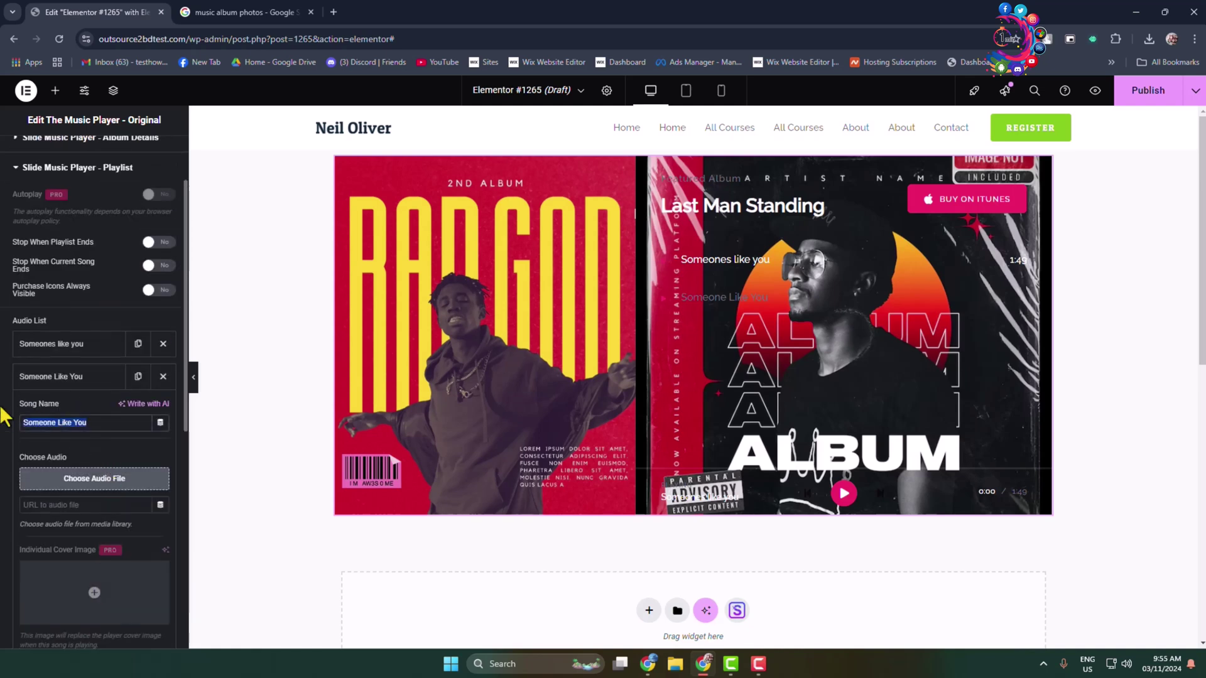
type("I'm waiting here for me")
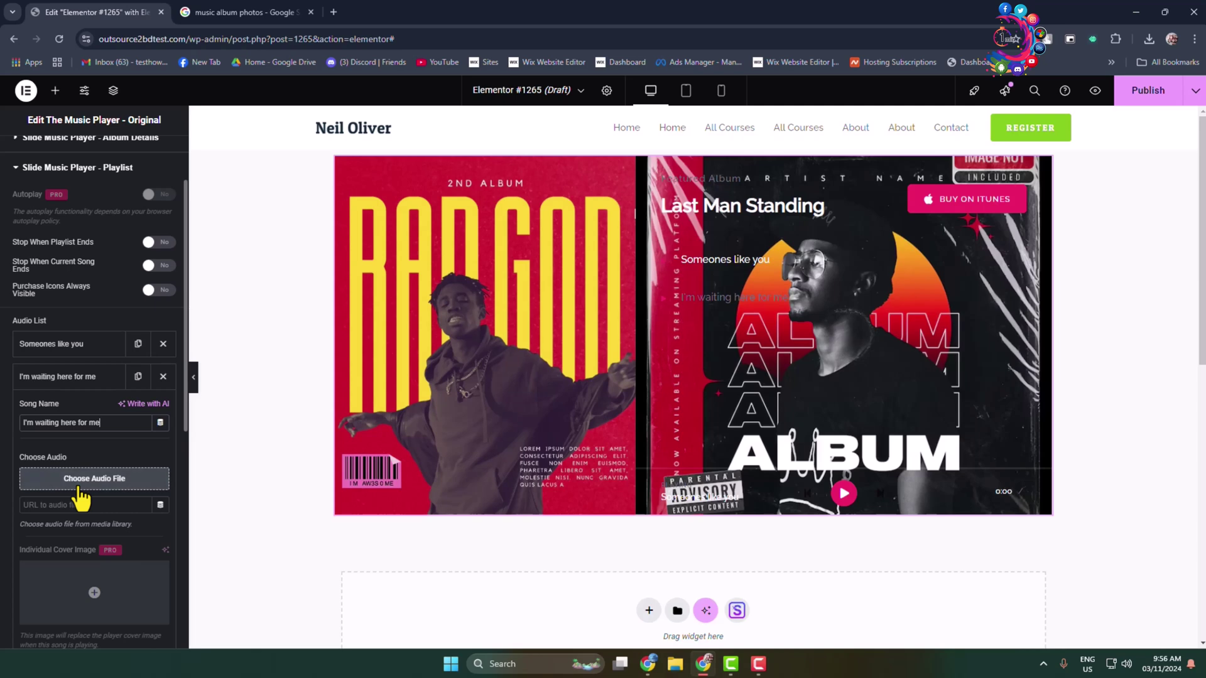
Step: Upload FYP.mp4 and set it as the second song's audio file
left_click(81, 489)
left_click(66, 139)
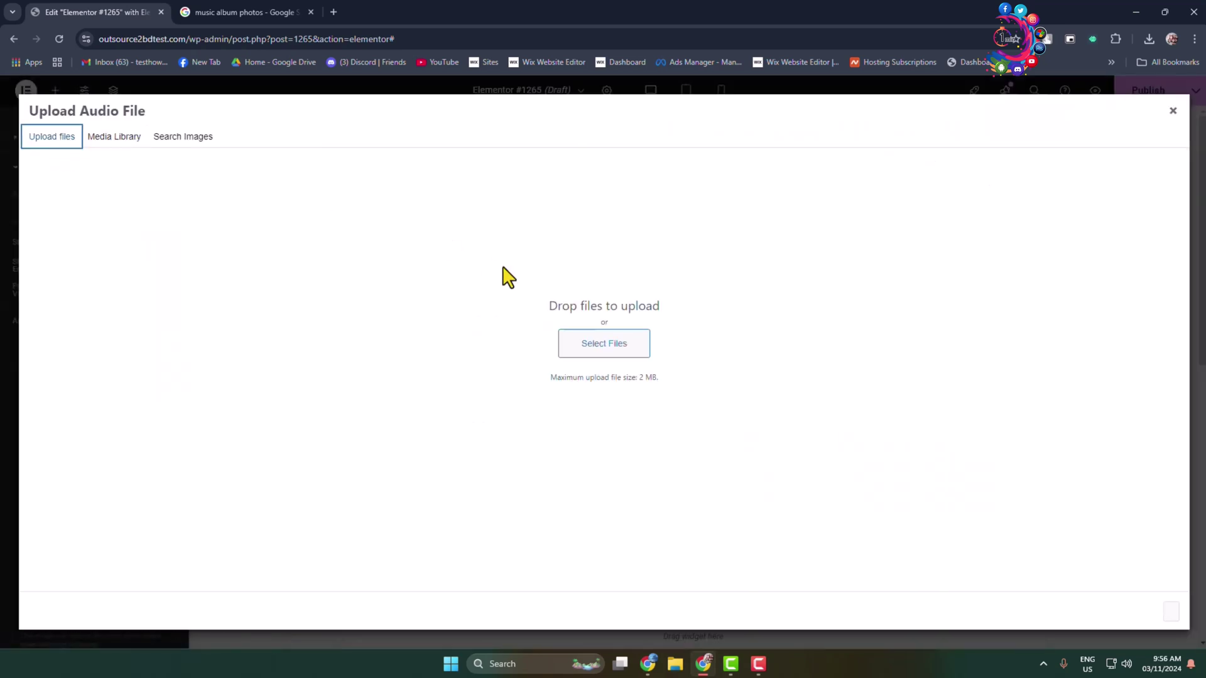
left_click(592, 341)
left_click(232, 162)
double_click(231, 161)
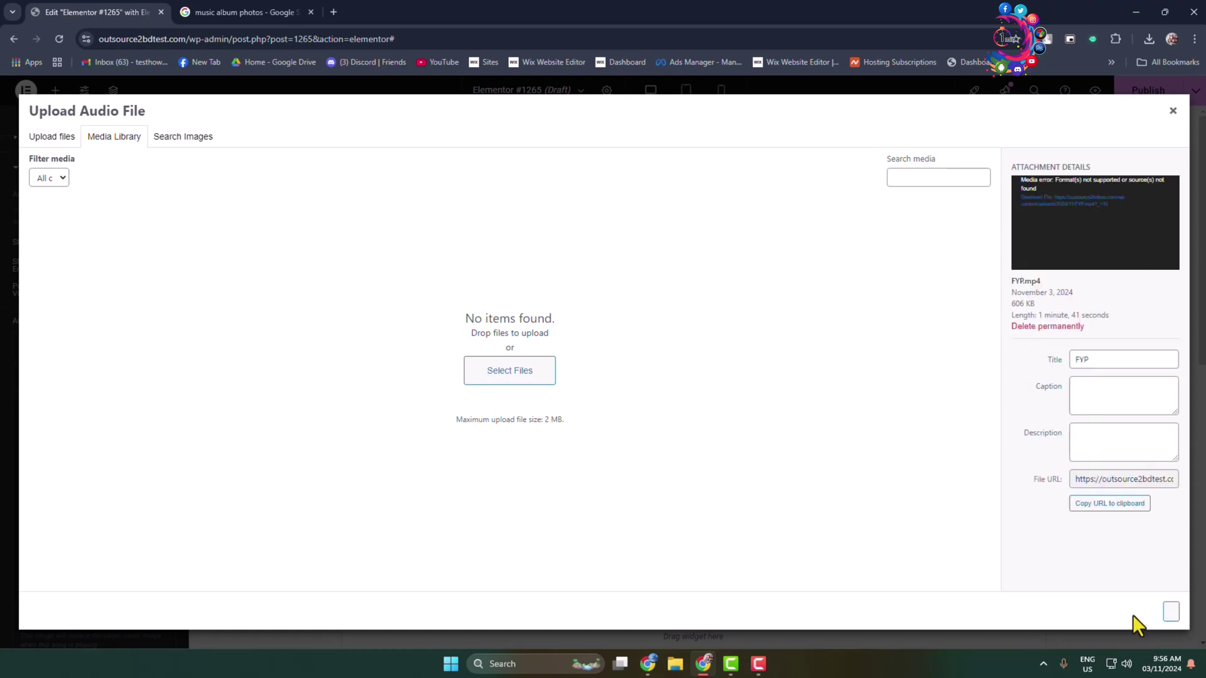
left_click(1171, 614)
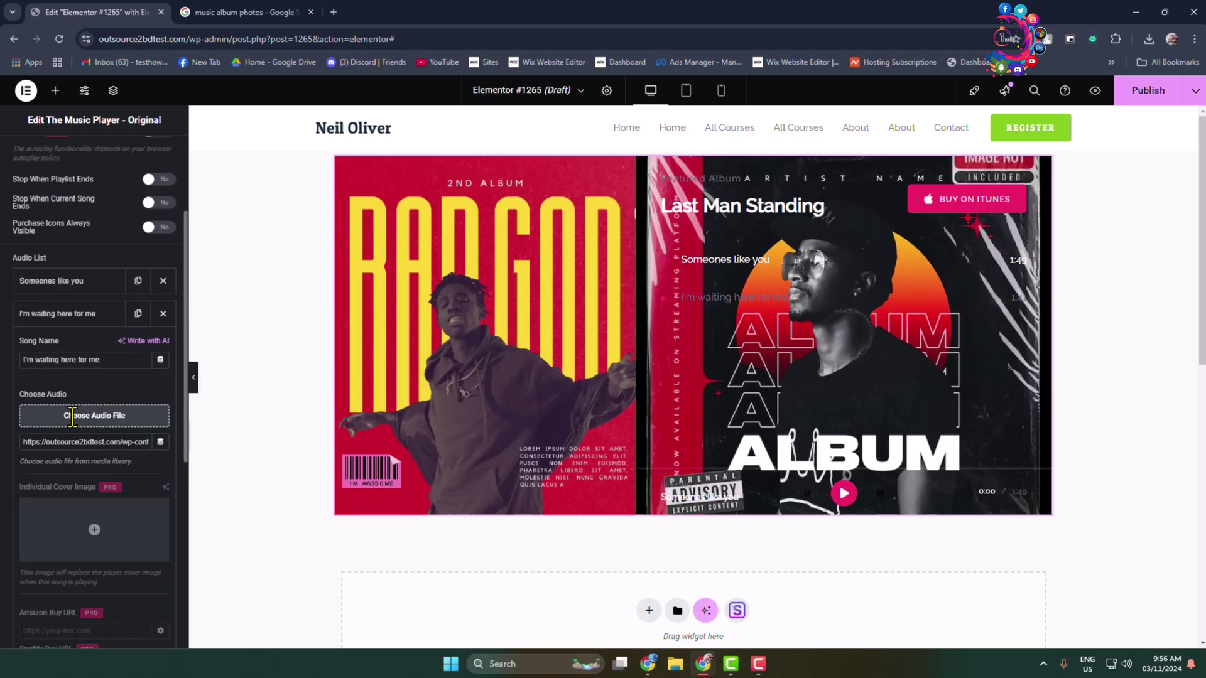
scroll(123, 464, "down", 5)
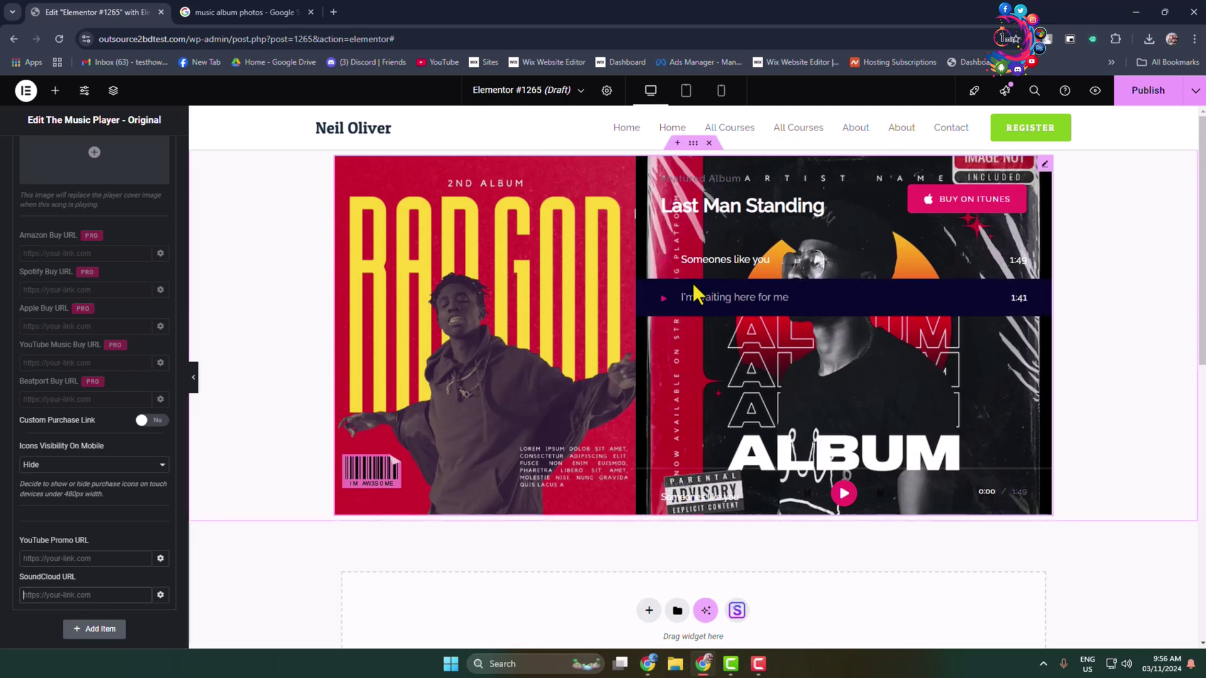
Step: Add a third playlist item and rename its song to 'I Want to say i love youu'
left_click(95, 629)
scroll(77, 469, "up", 5)
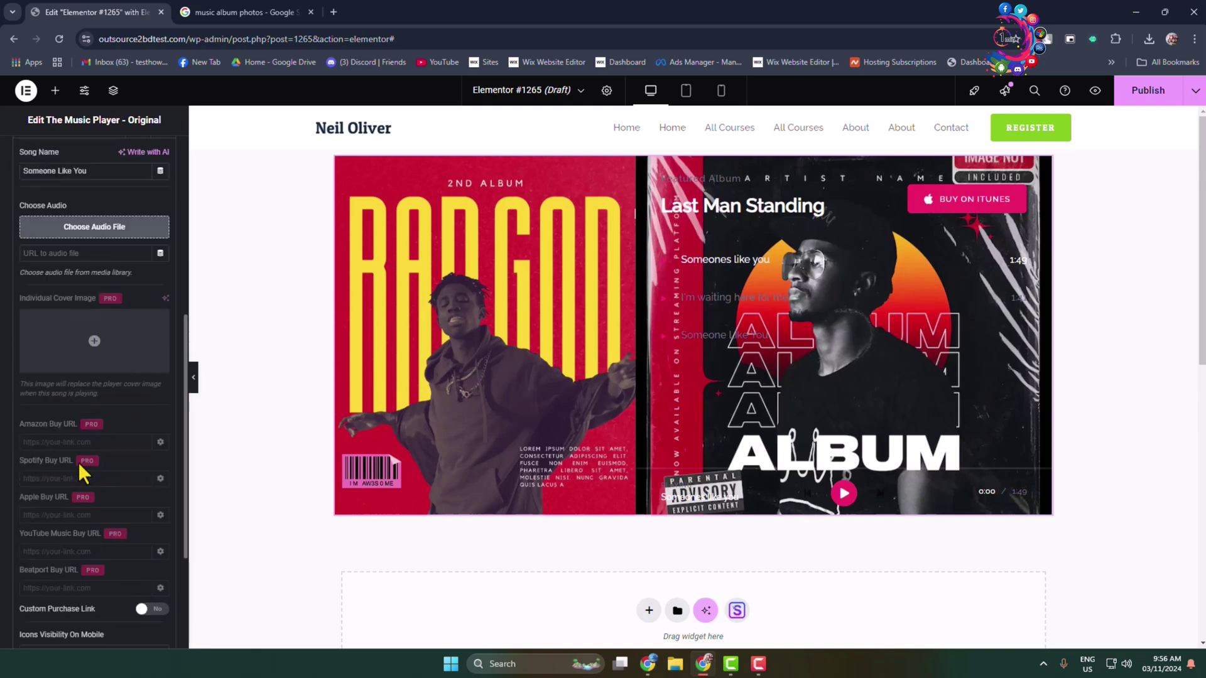
left_click_drag(99, 361, 10, 360)
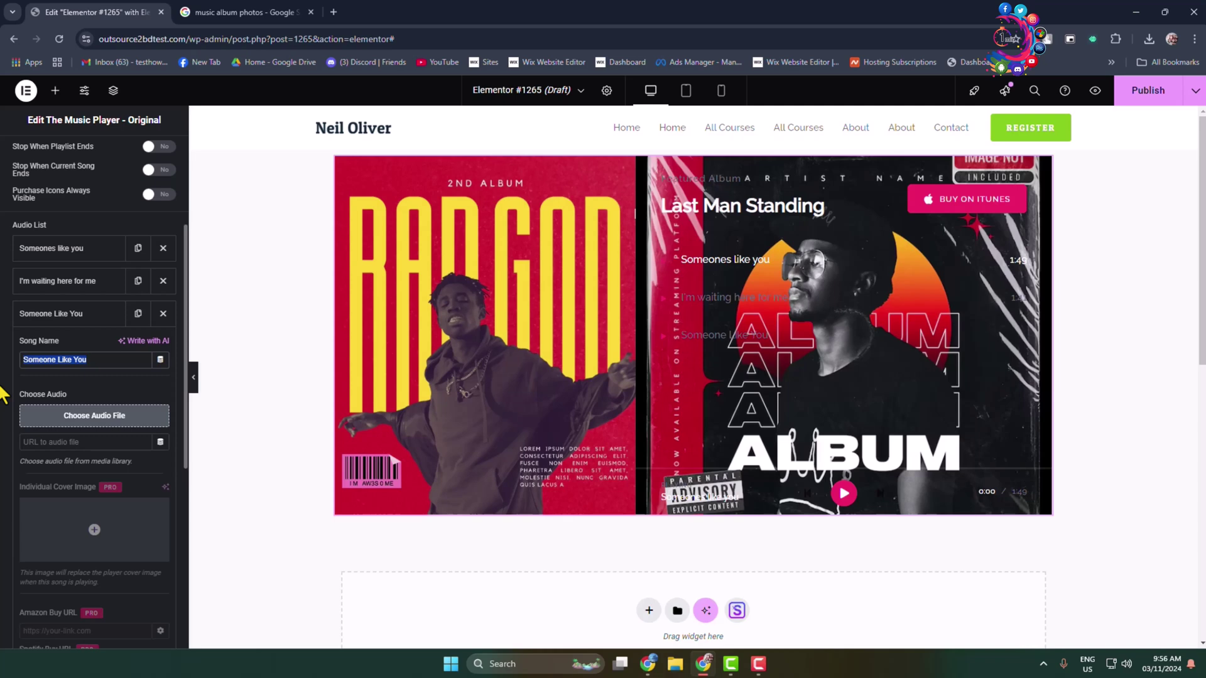
type("I Wa")
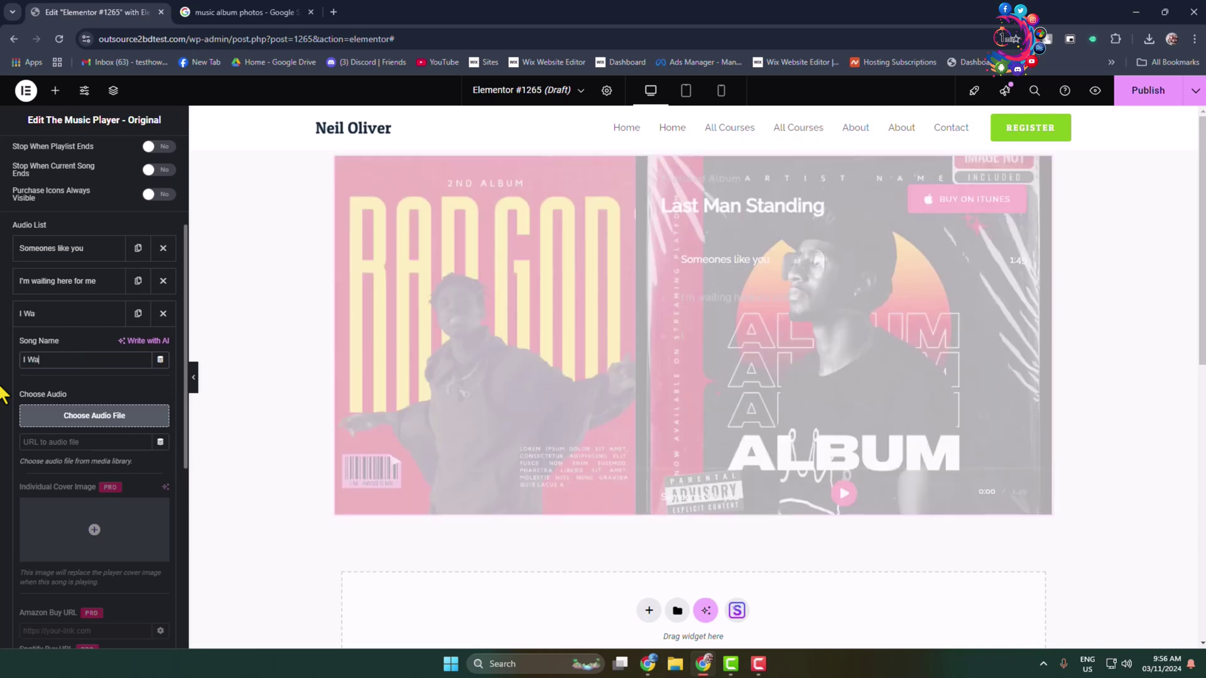
type("nt to say i love yuou")
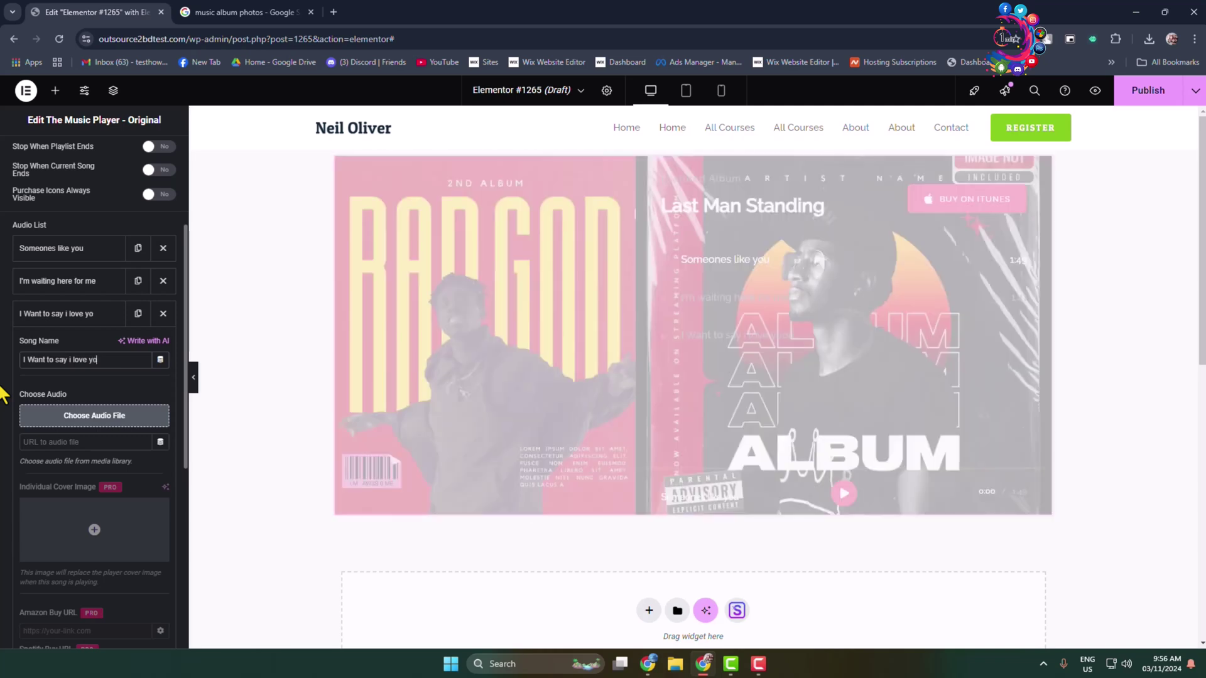
key("BackSpace")
key("BackSpace")
key("BackSpace")
type("ouu")
Step: Upload Attention!.mp4 and insert it as the third track's audio file
left_click(91, 417)
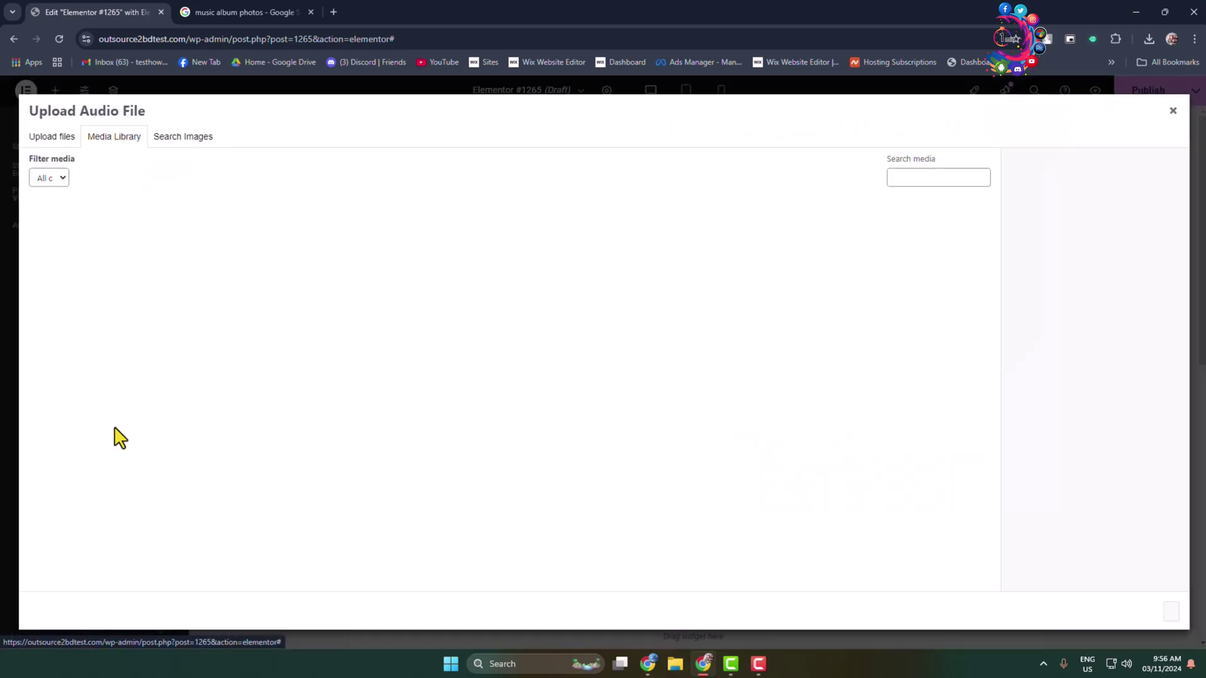
left_click(72, 133)
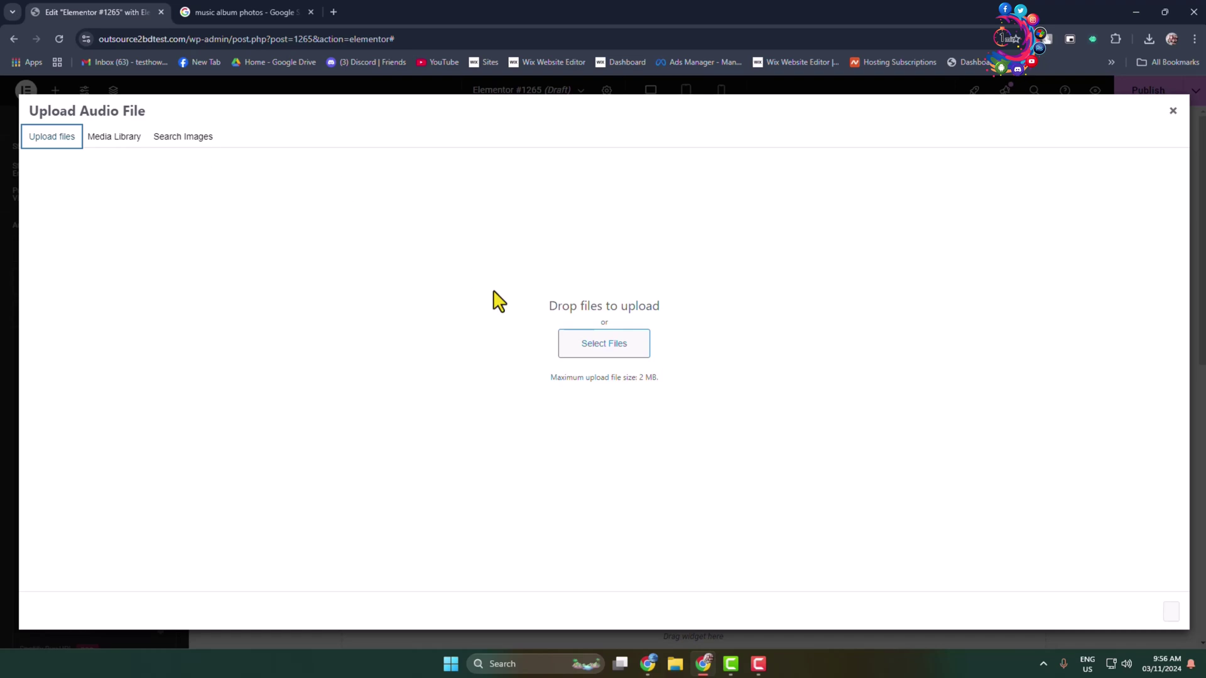
left_click(635, 344)
double_click(282, 147)
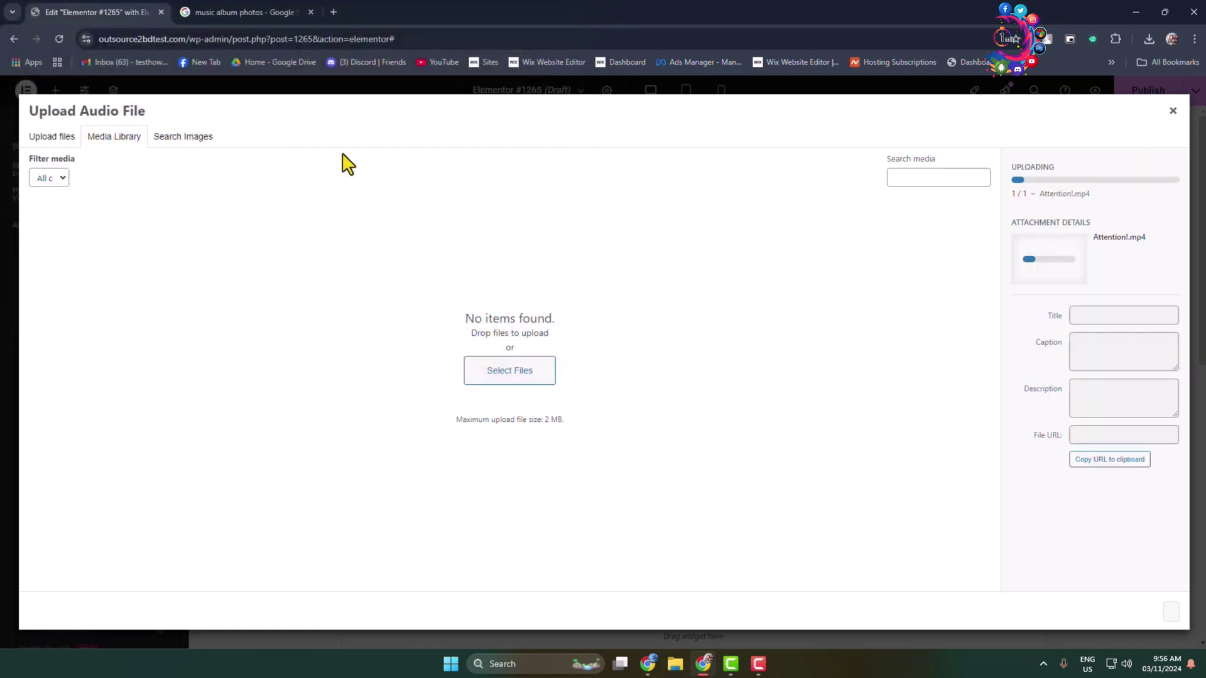
left_click(1172, 612)
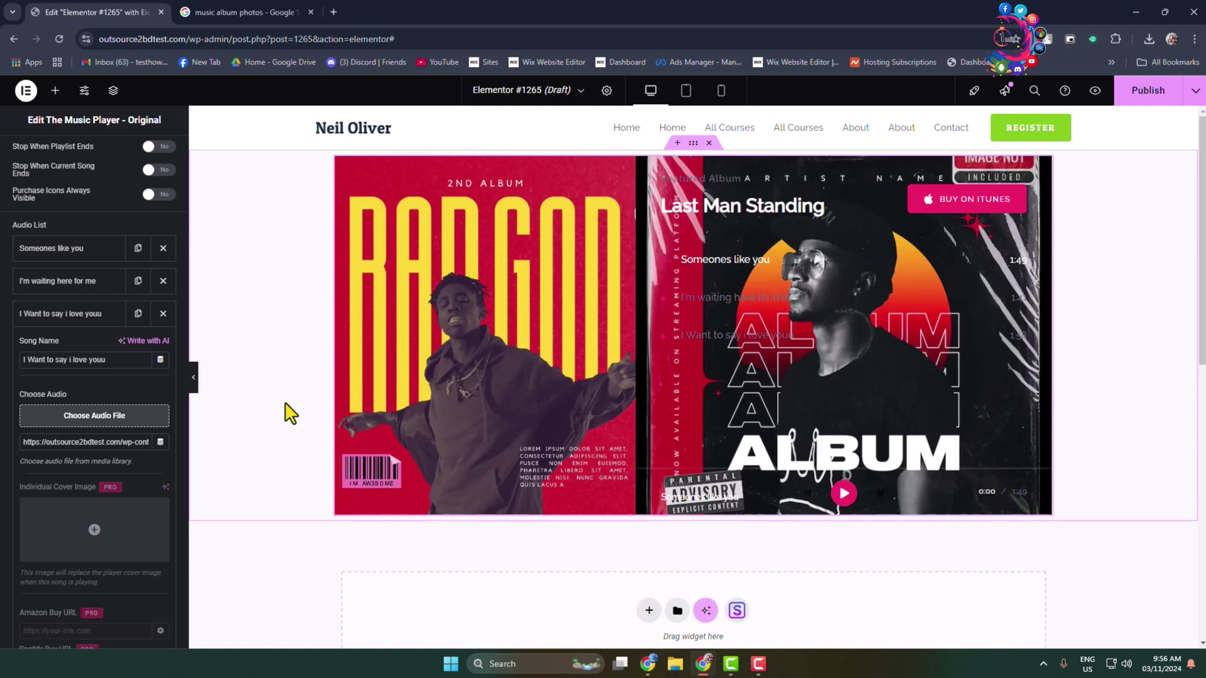
Step: Review the player's Style settings, keeping the controls bar at Playlist Bottom and checking playlist padding
left_click(279, 391)
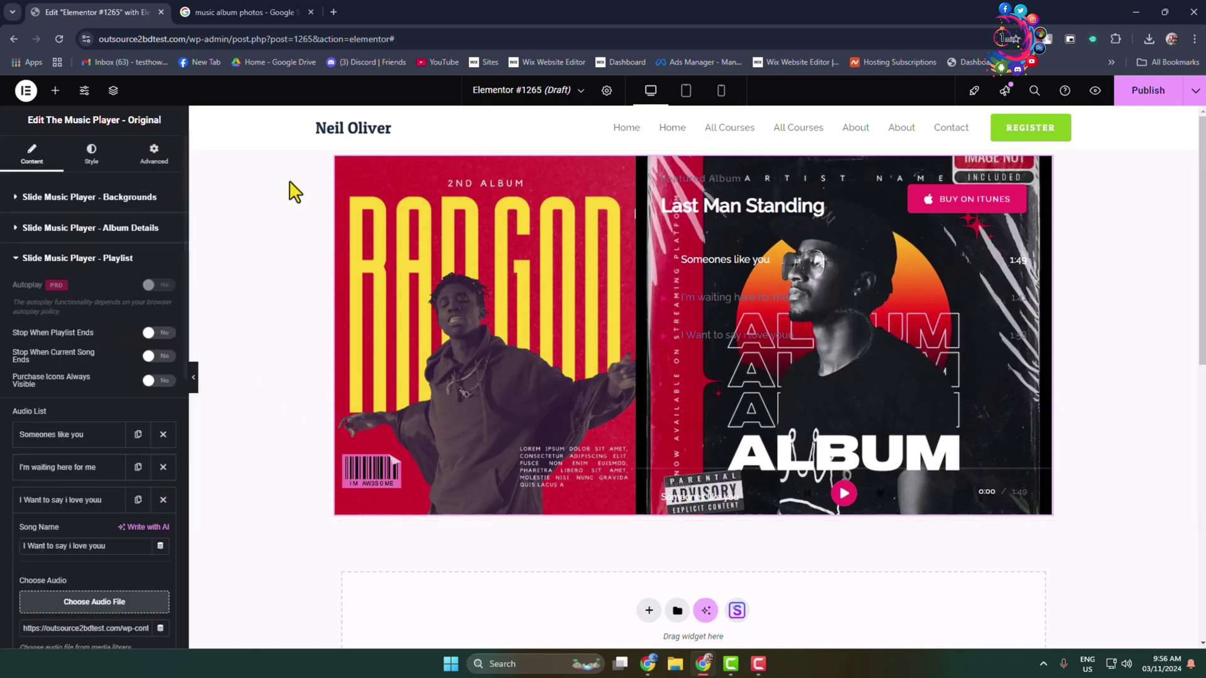
left_click(91, 154)
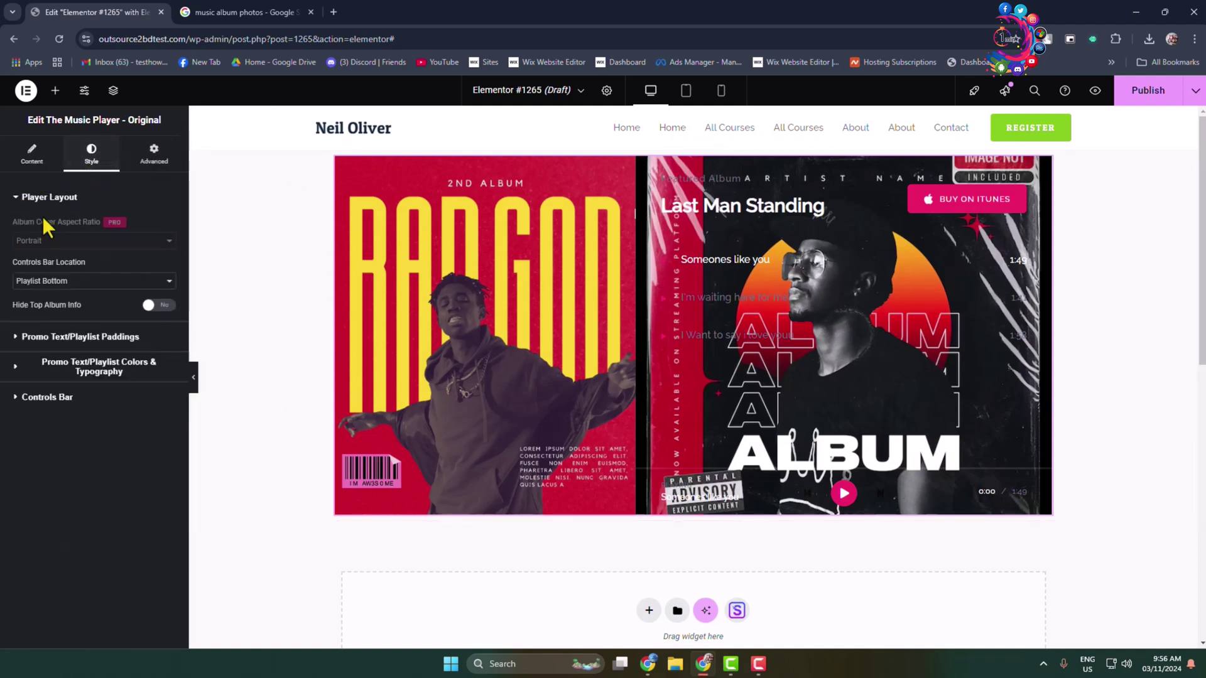
left_click(14, 199)
left_click(14, 200)
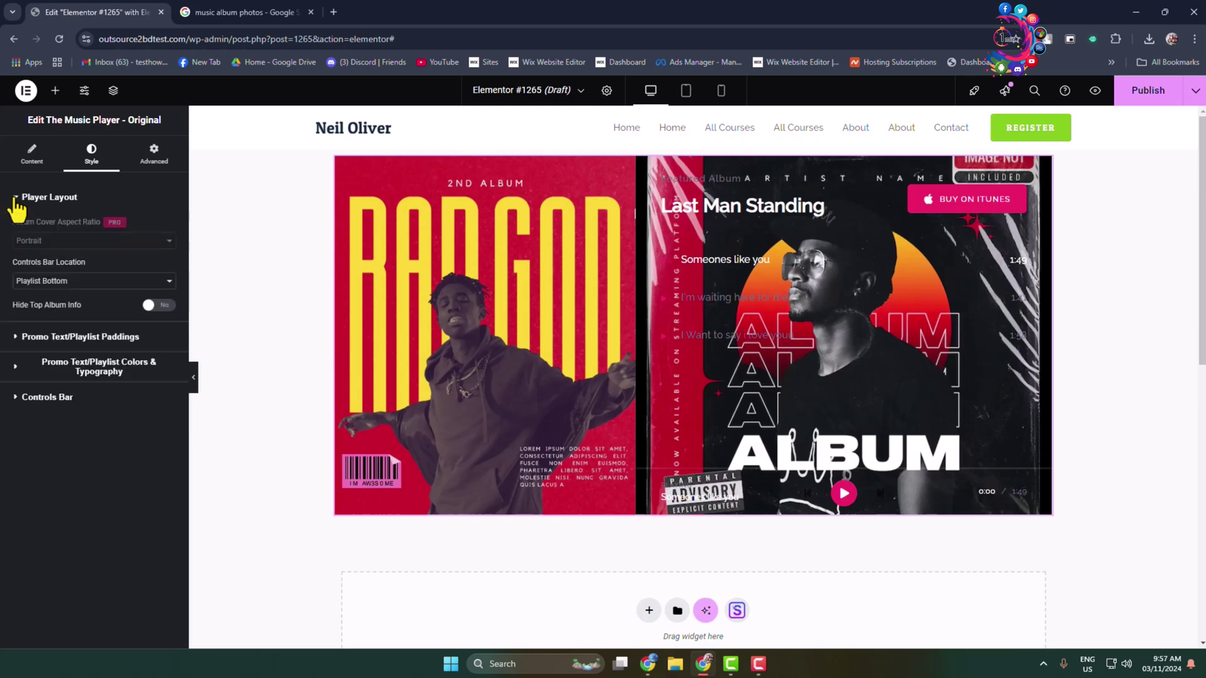
left_click(79, 283)
left_click(54, 316)
left_click(18, 343)
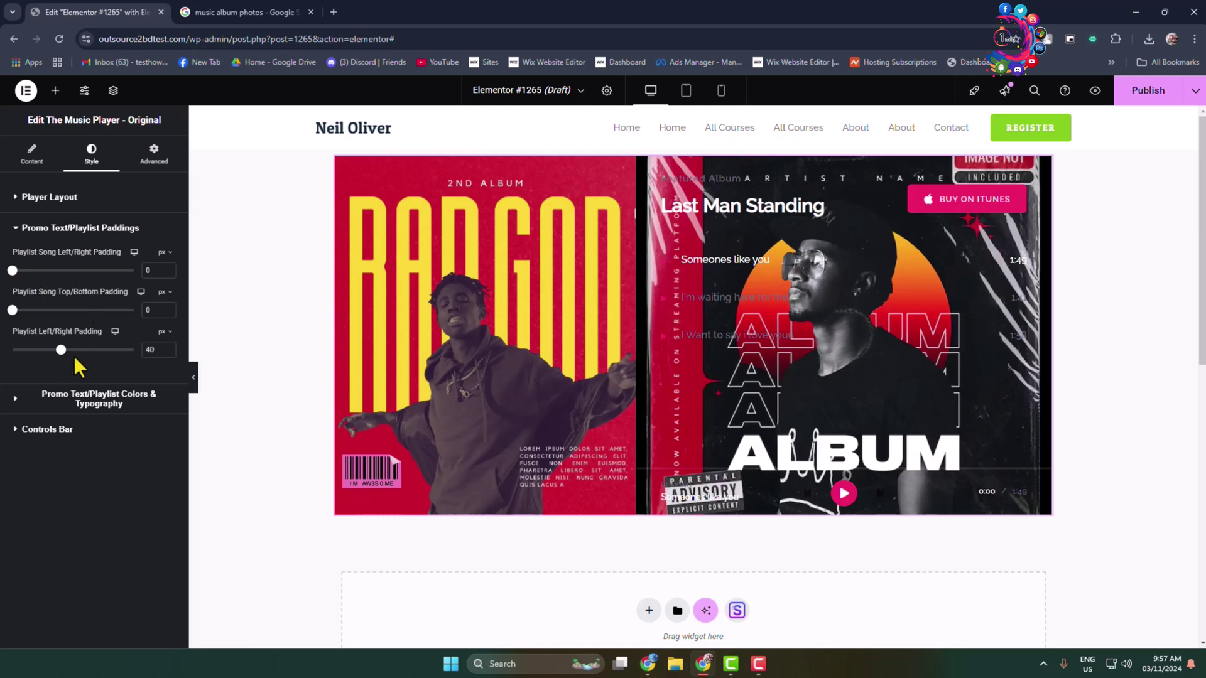
Step: Check the widget's Advanced layout settings and publish the page
left_click(153, 156)
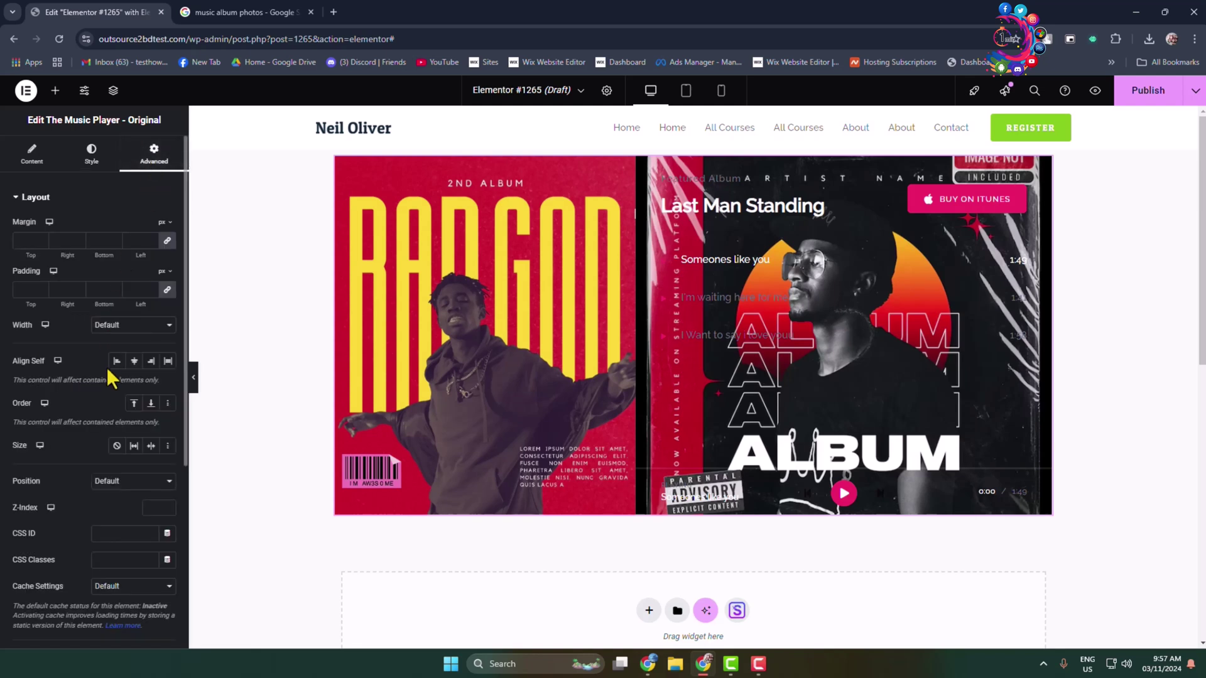
scroll(112, 374, "down", 5)
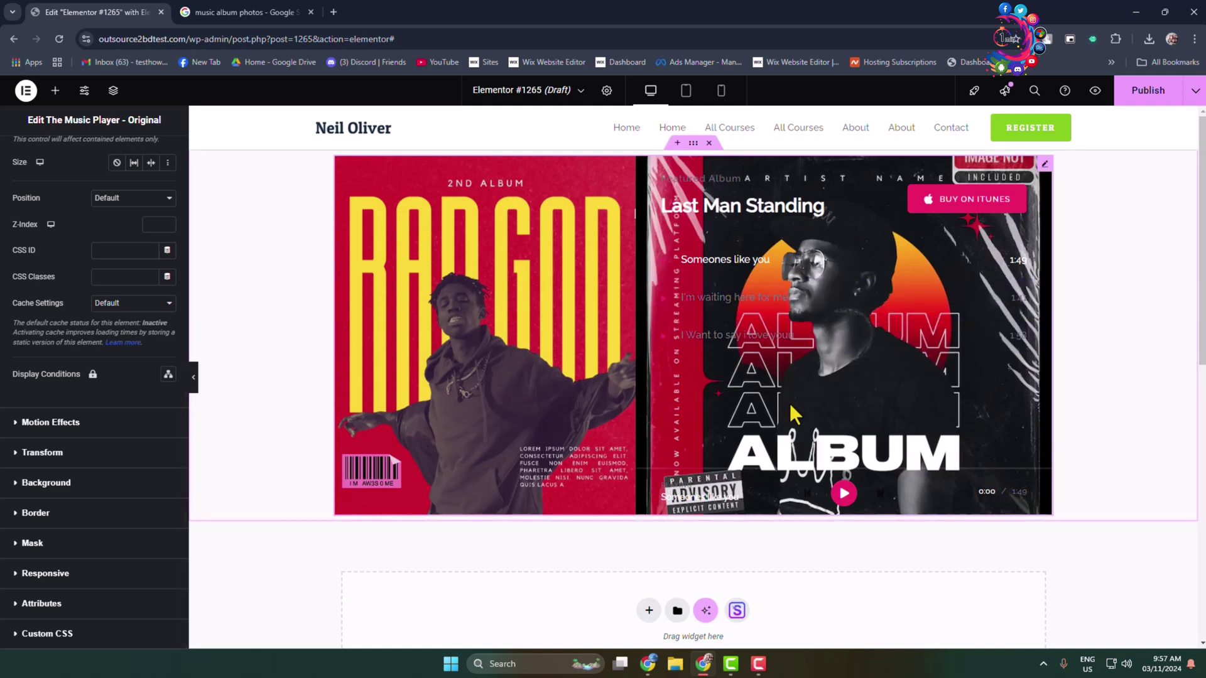
left_click(1141, 101)
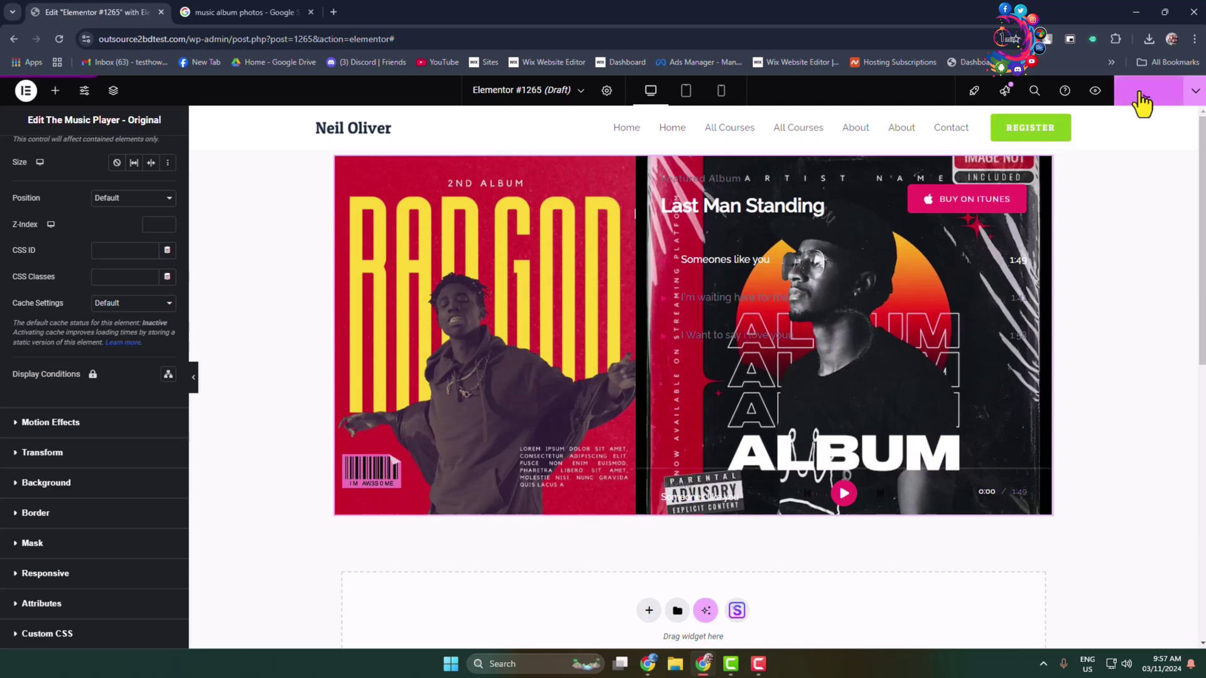
Step: Preview the page, then play, pause, resume and skip to the next track
left_click(1095, 92)
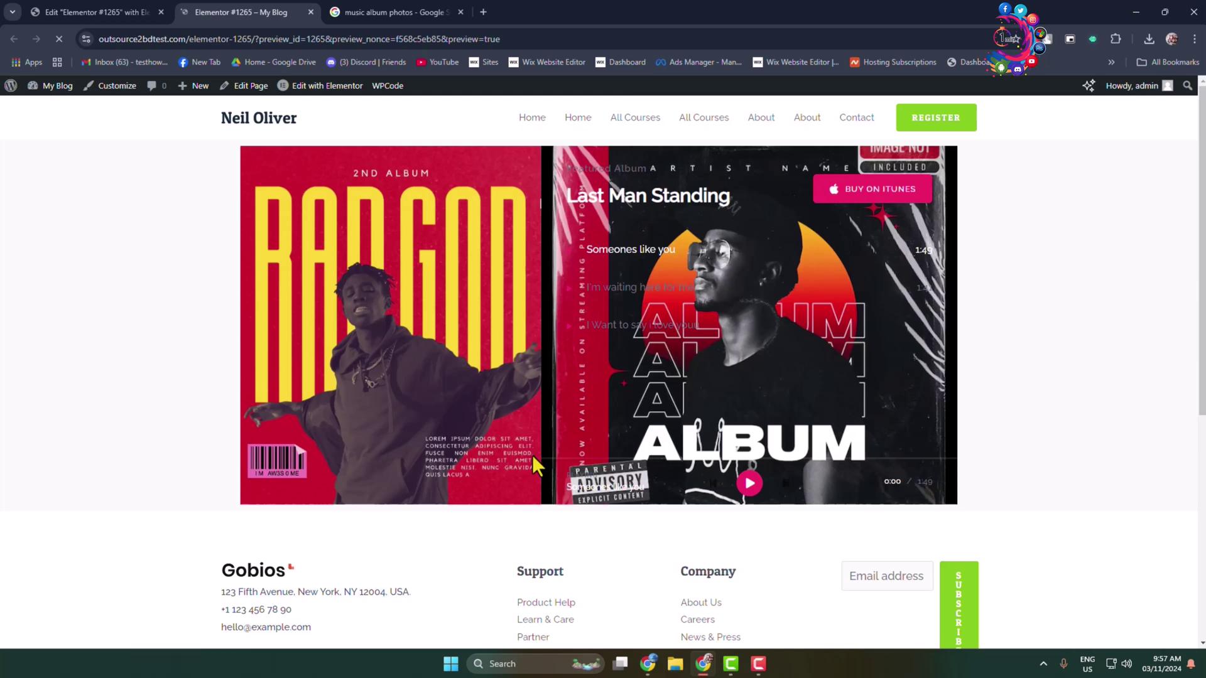
left_click(568, 251)
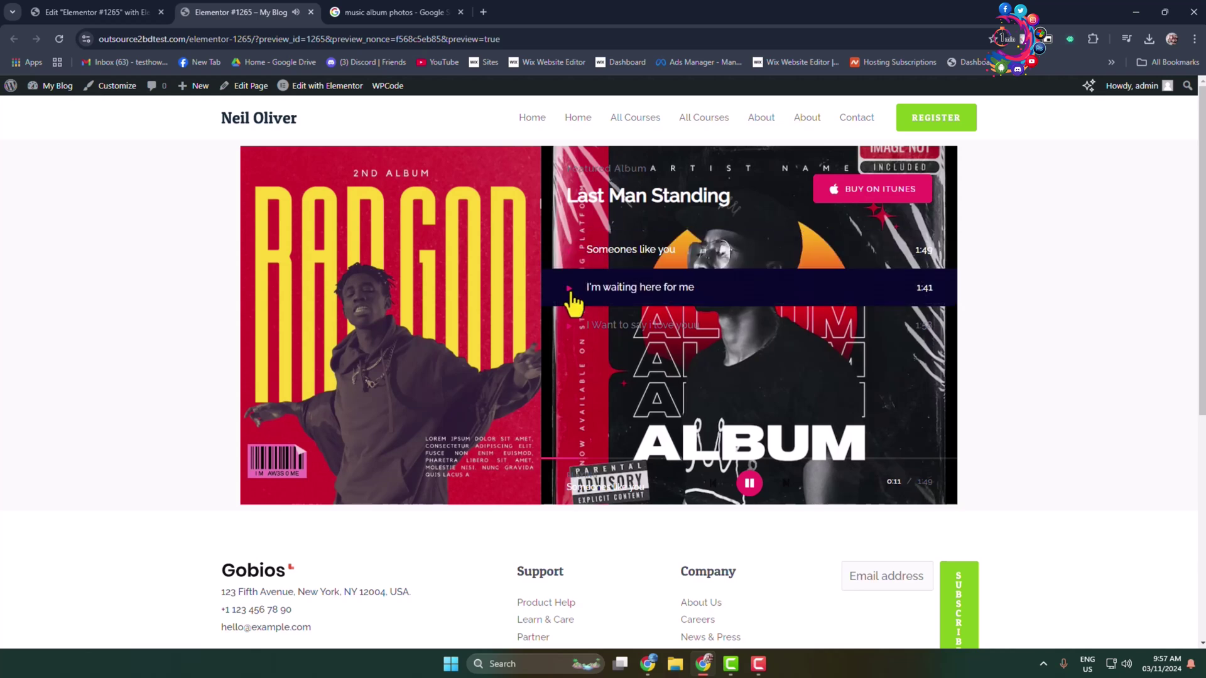
left_click(750, 488)
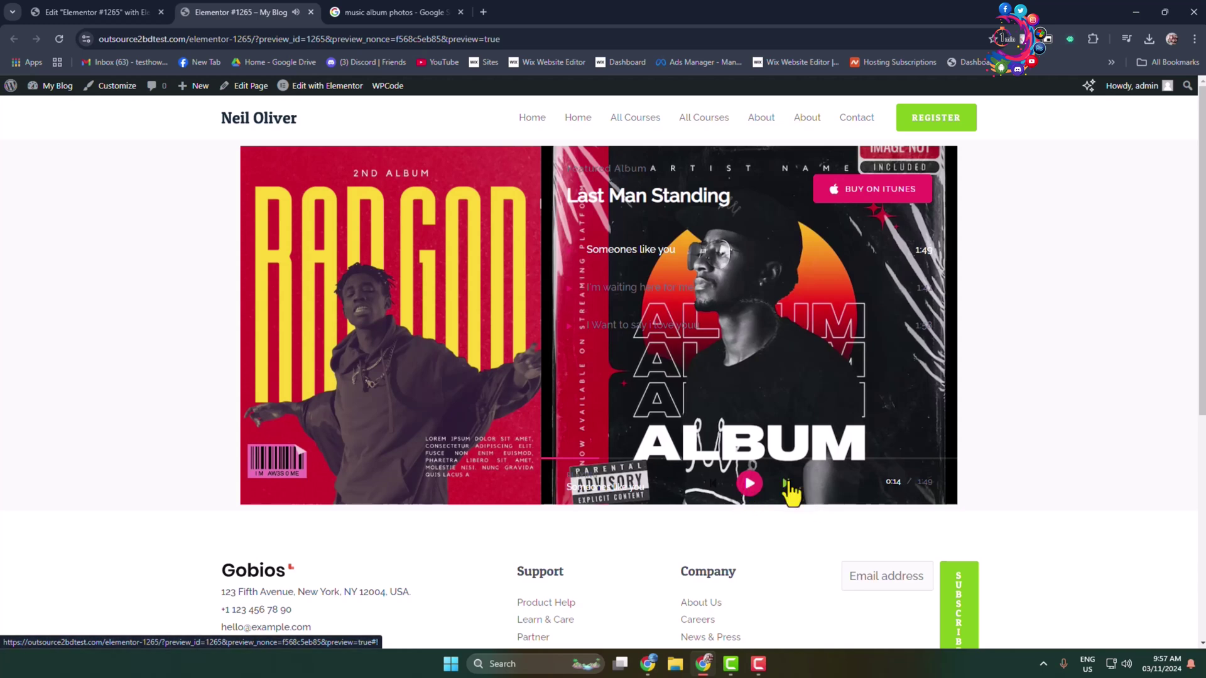
left_click(749, 484)
left_click(785, 483)
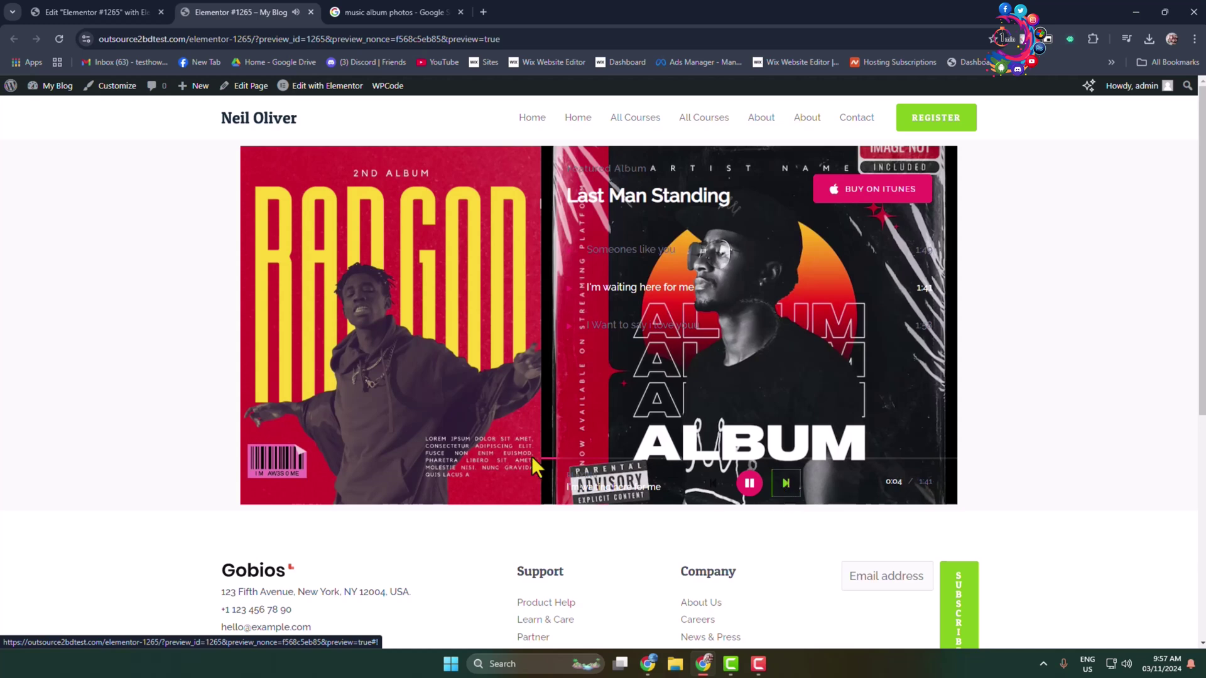
Step: Seek ahead, play 'I Want to say i love youu', pause, and return to the editor
left_click(650, 459)
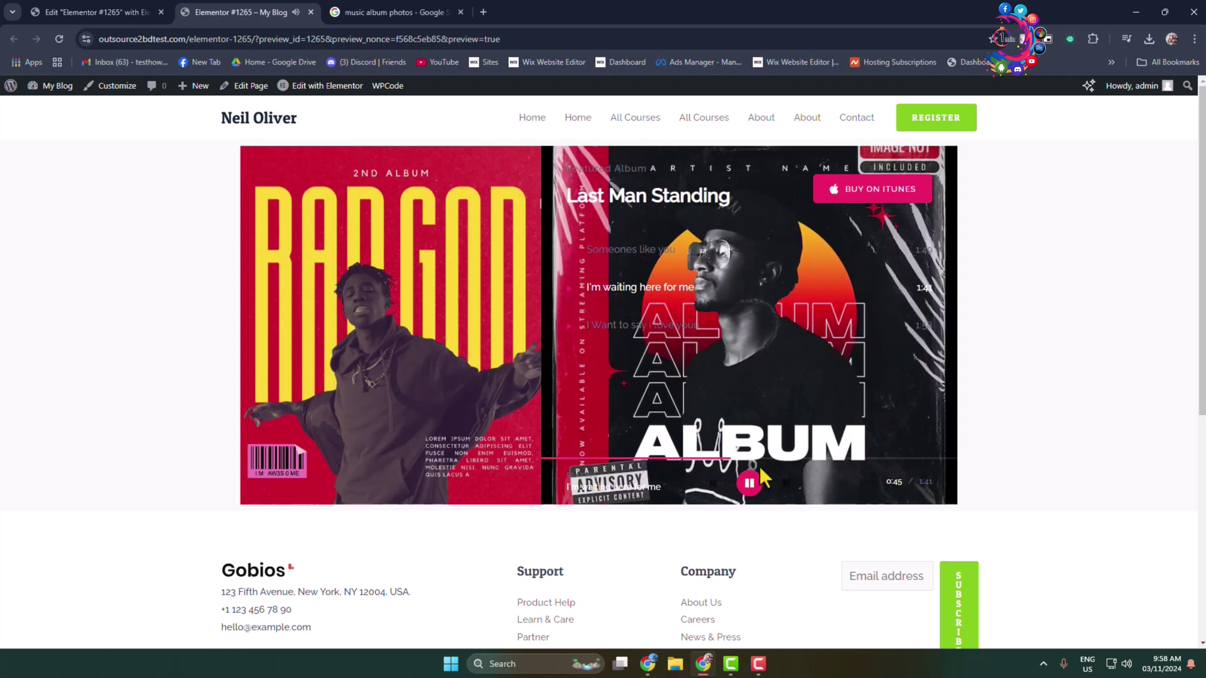
left_click(619, 326)
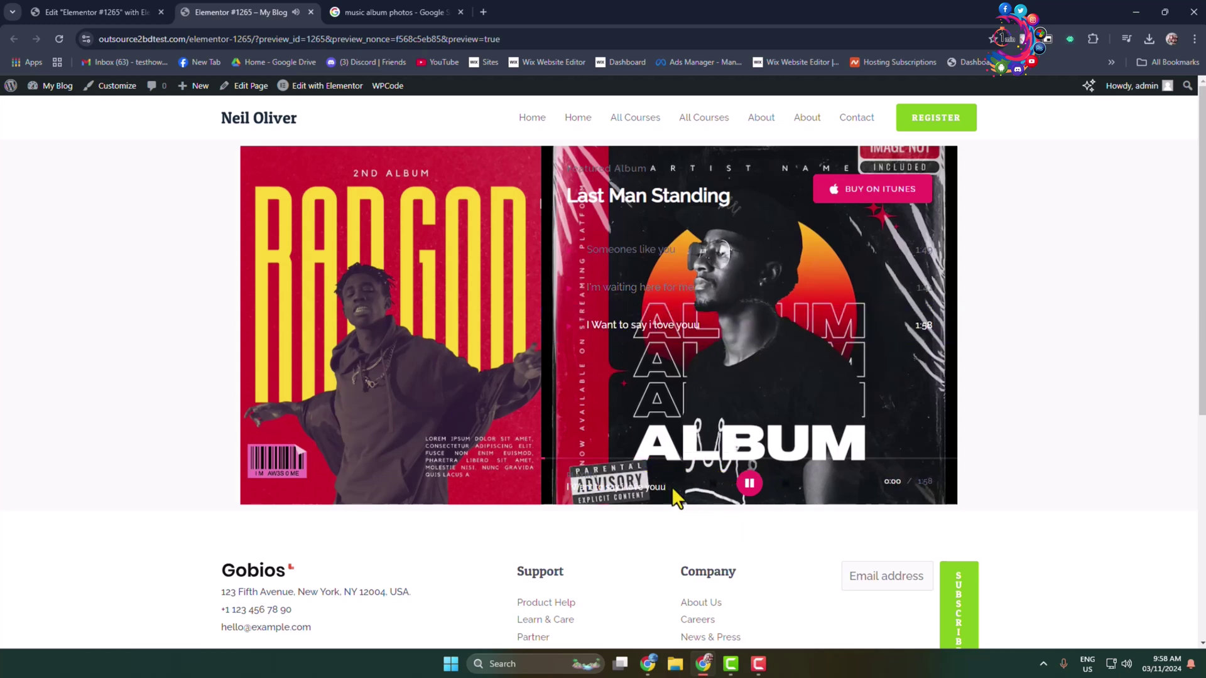
left_click(763, 489)
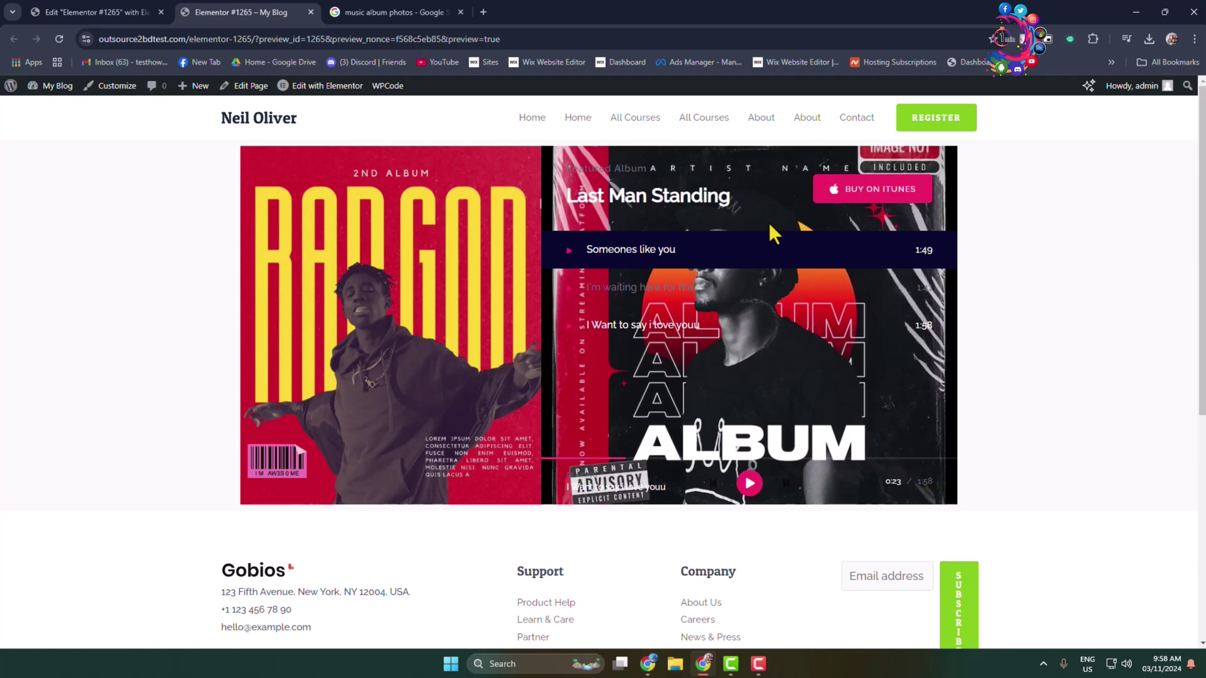
left_click(98, 12)
scroll(888, 484, "down", 6)
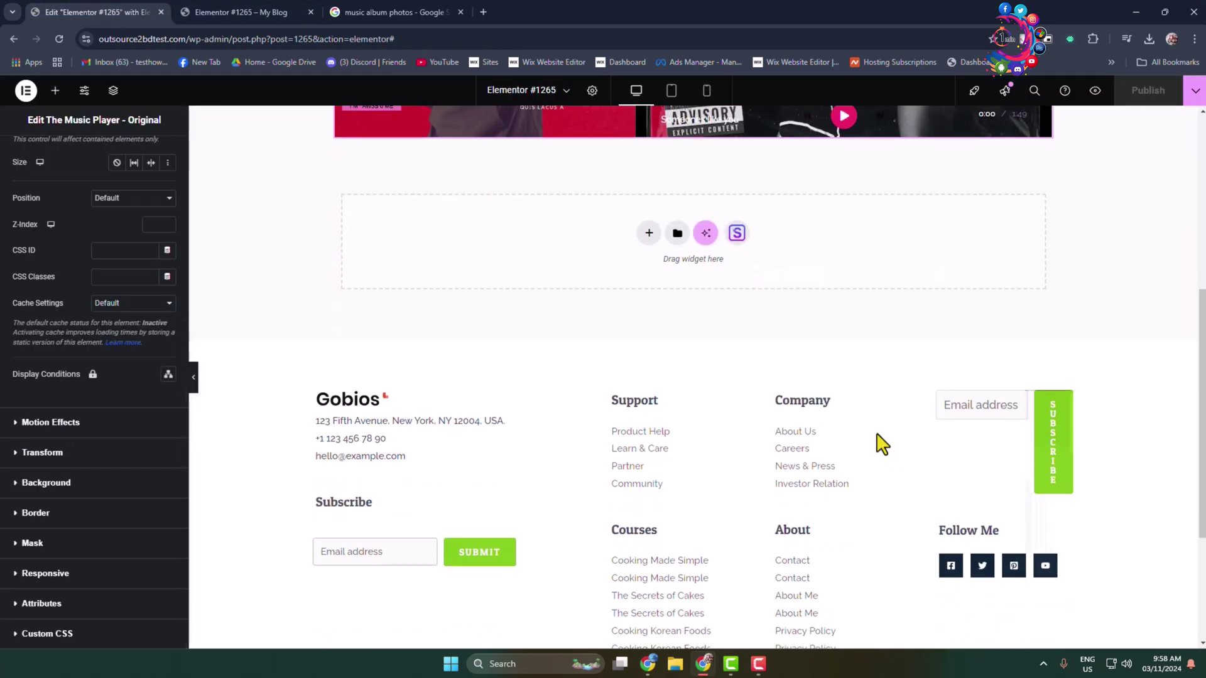
Step: Add a single-column flexbox container below the player and drop Music Player - Compact into it
scroll(888, 484, "up", 2)
left_click(648, 356)
left_click(664, 405)
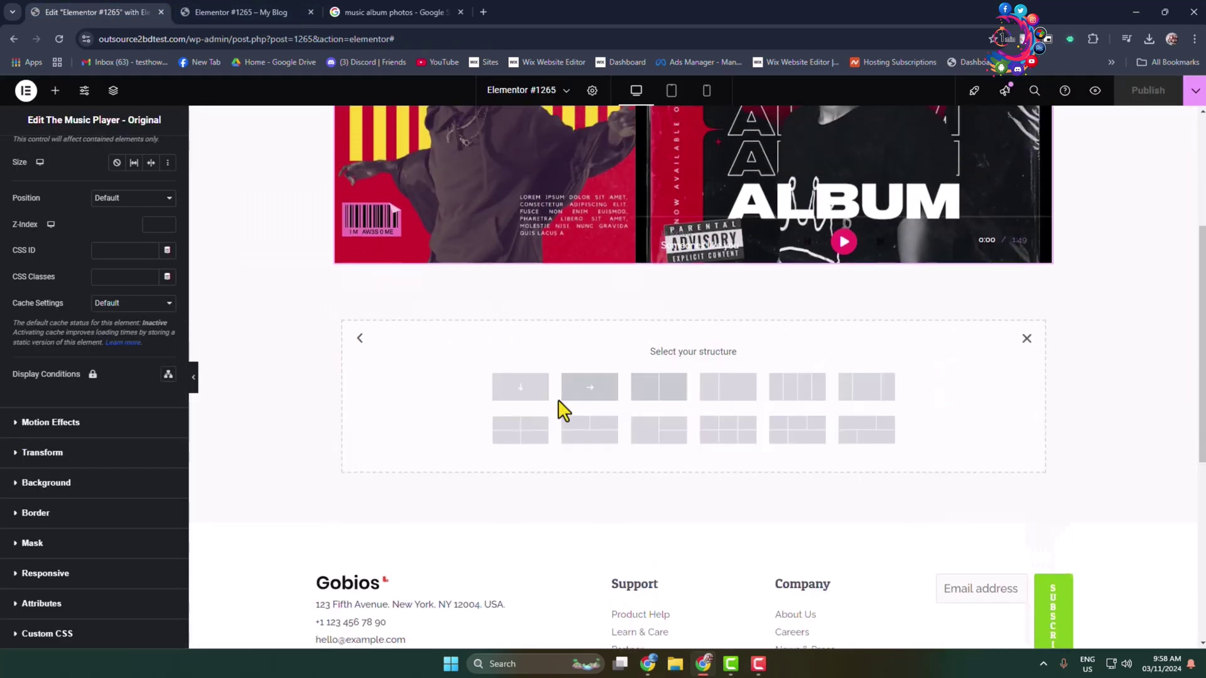
left_click(526, 393)
left_click(692, 308)
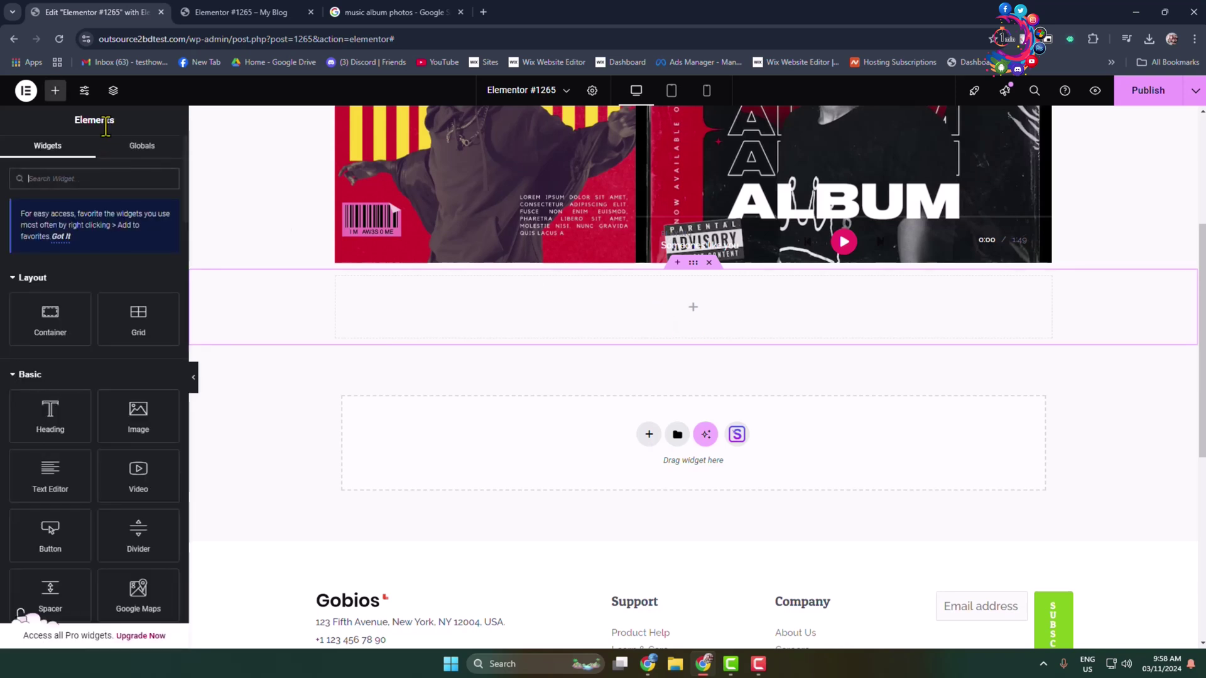
left_click(112, 173)
type("music")
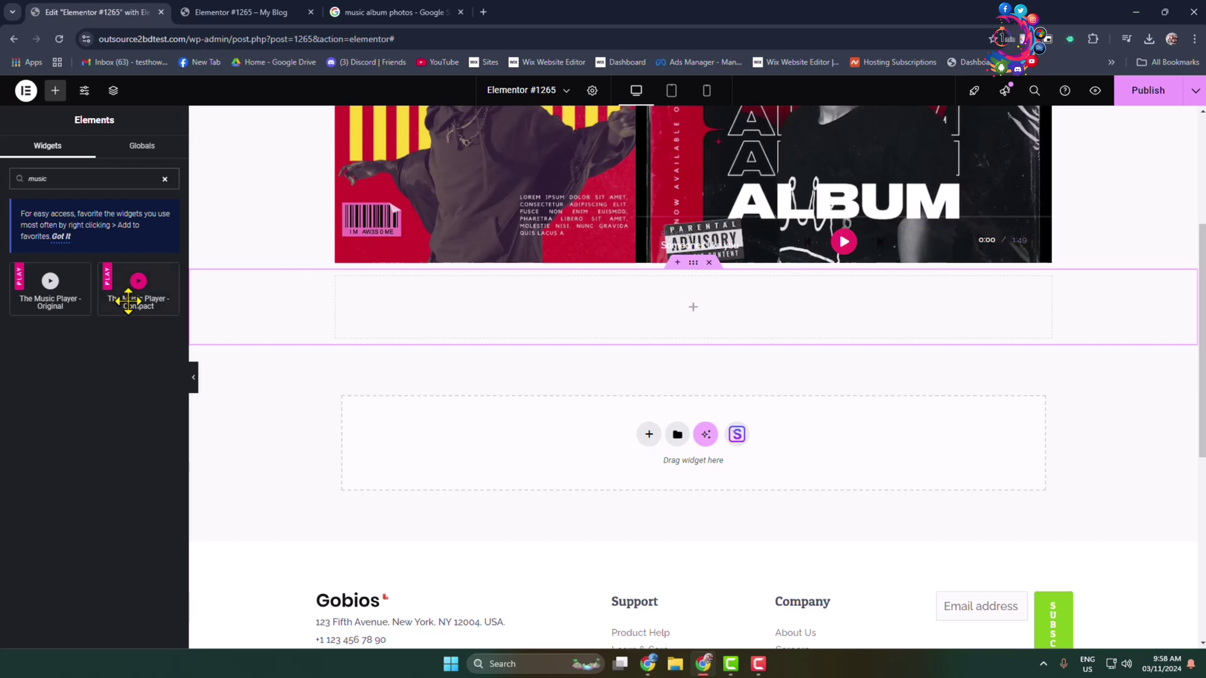
left_click_drag(129, 296, 669, 312)
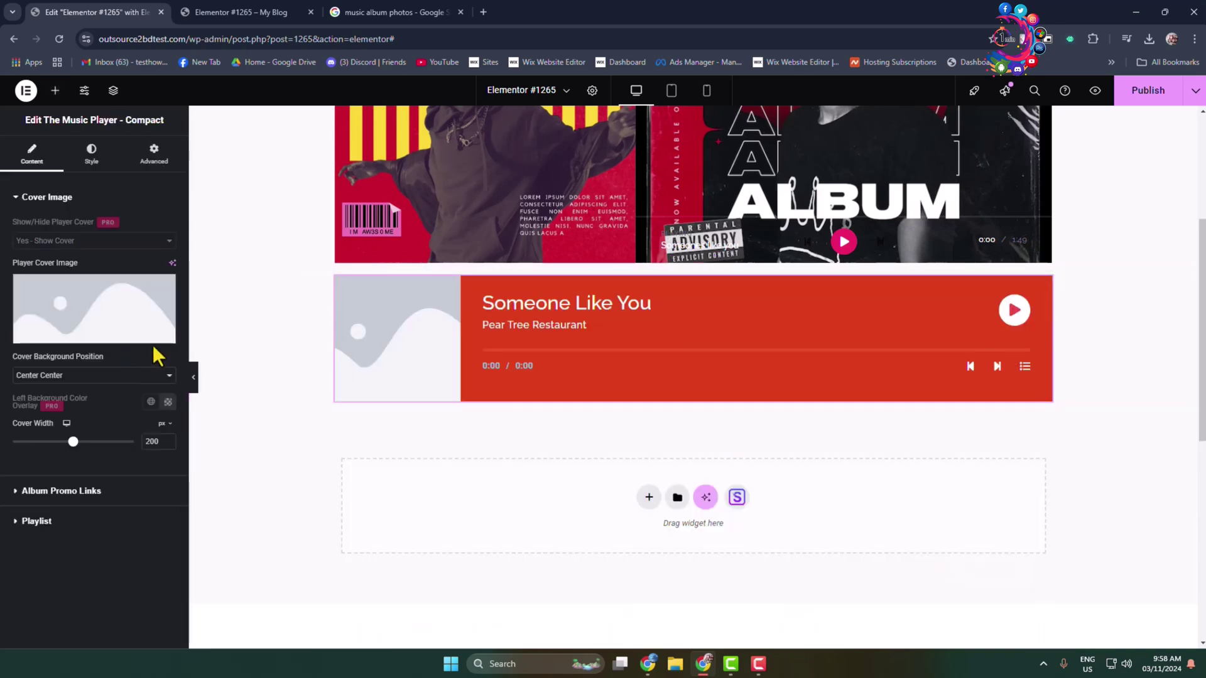
Step: Start choosing the compact player's cover image and copy the JHDAM album cover's web address
scroll(495, 368, "up", 2)
right_click(483, 254)
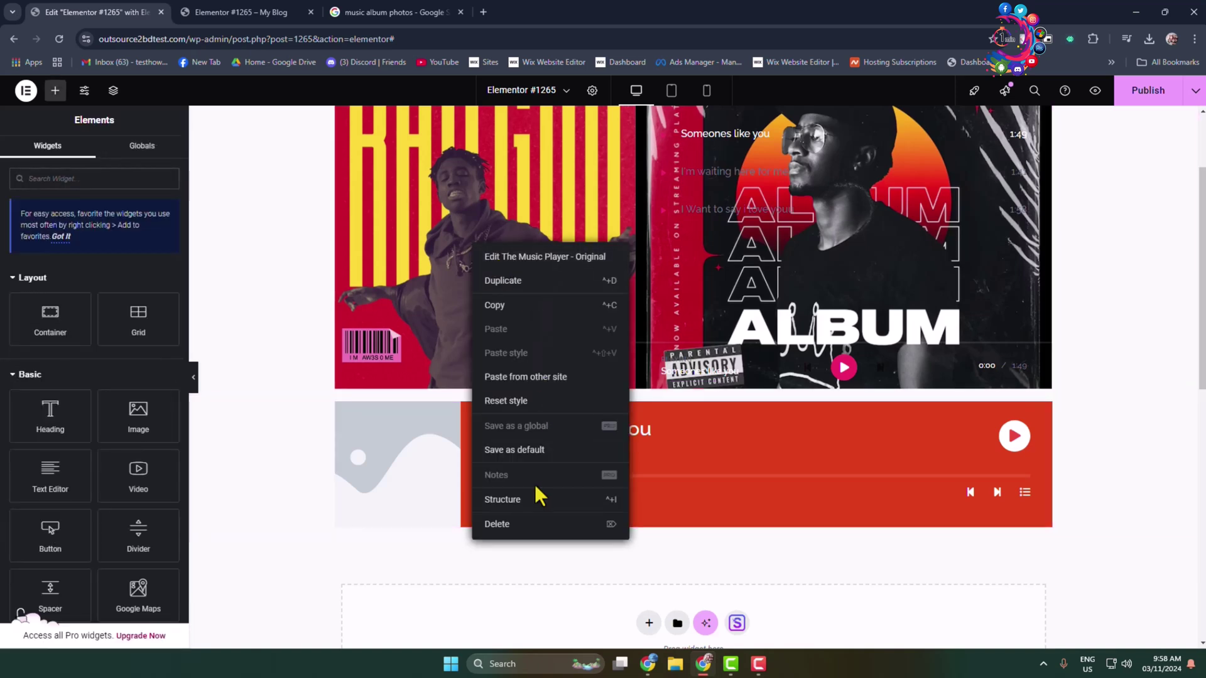
left_click(282, 379)
left_click(398, 480)
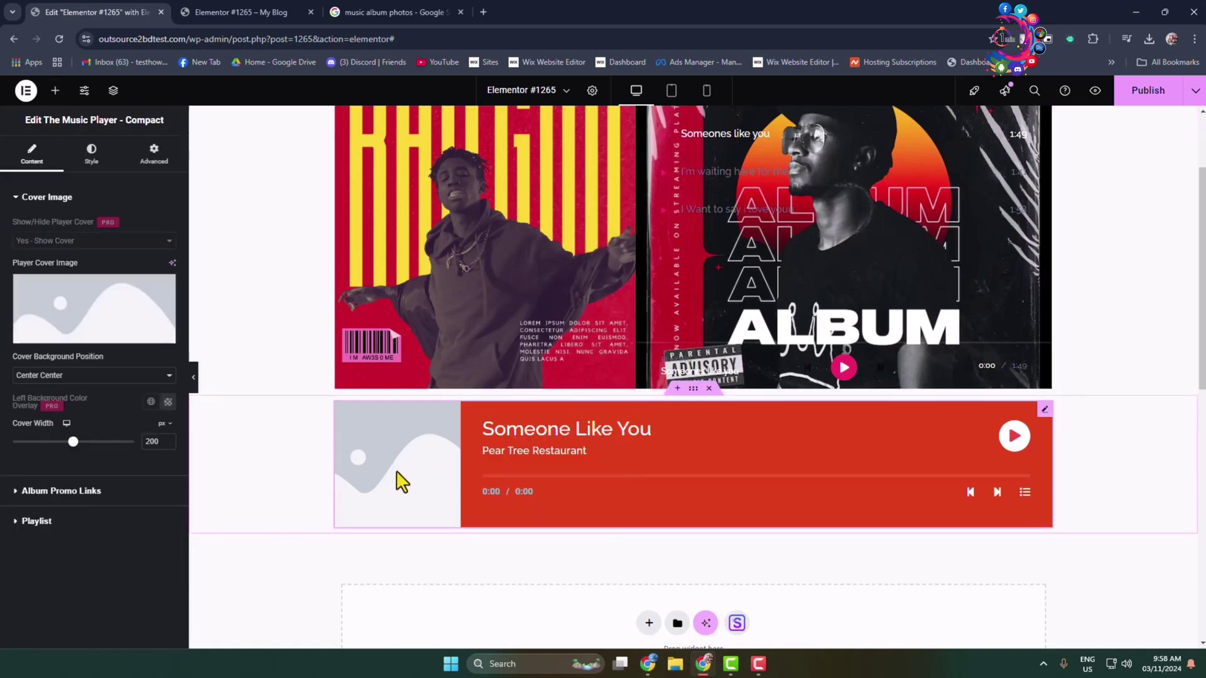
left_click(78, 338)
left_click(433, 12)
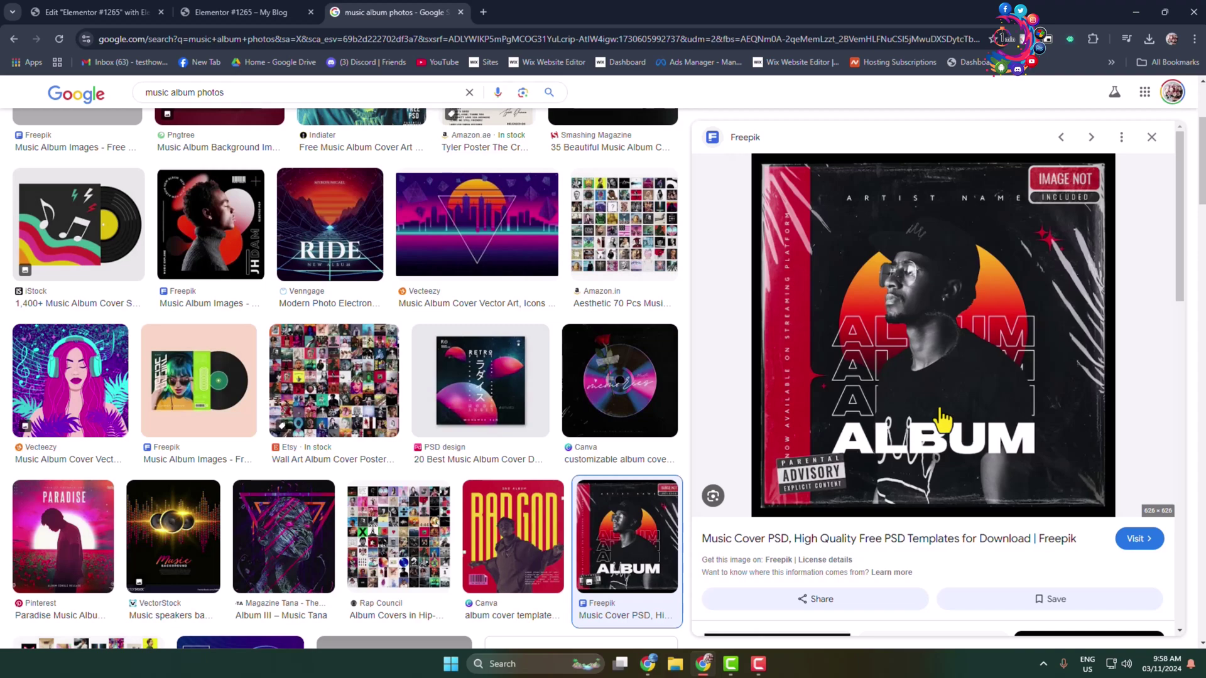
scroll(949, 434, "down", 5)
left_click(785, 320)
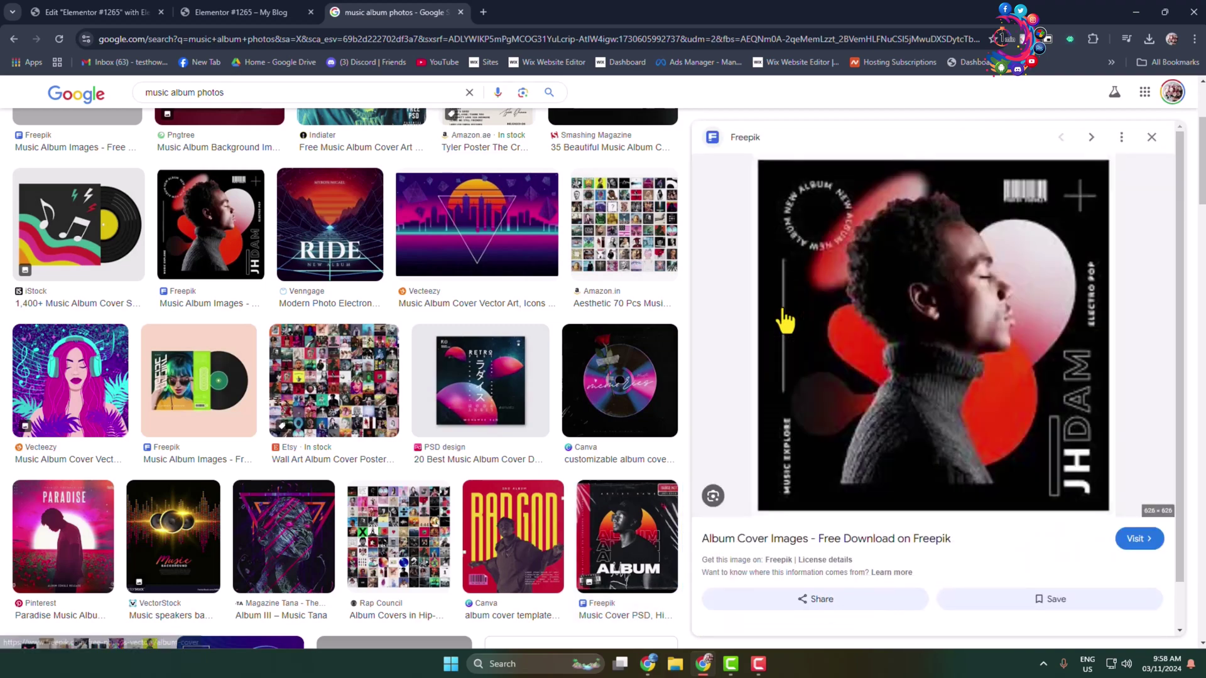
right_click(911, 253)
left_click(982, 477)
Step: Insert the copied image address from URL as the compact player's cover
left_click(119, 12)
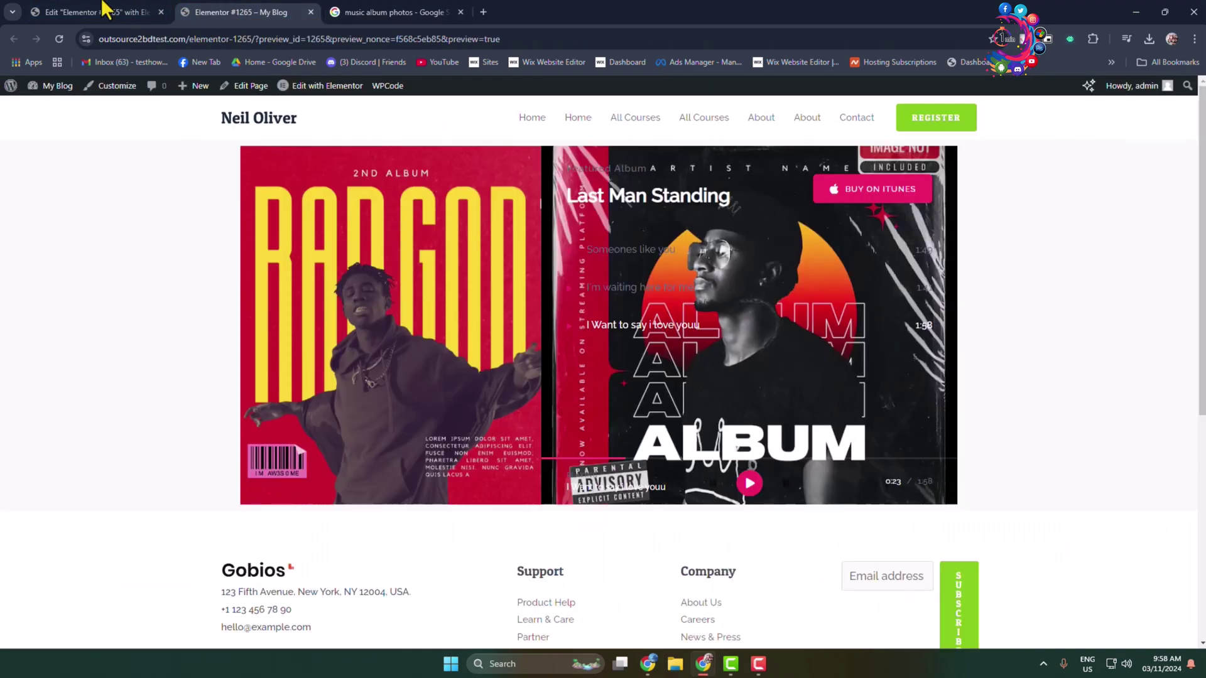
left_click(59, 174)
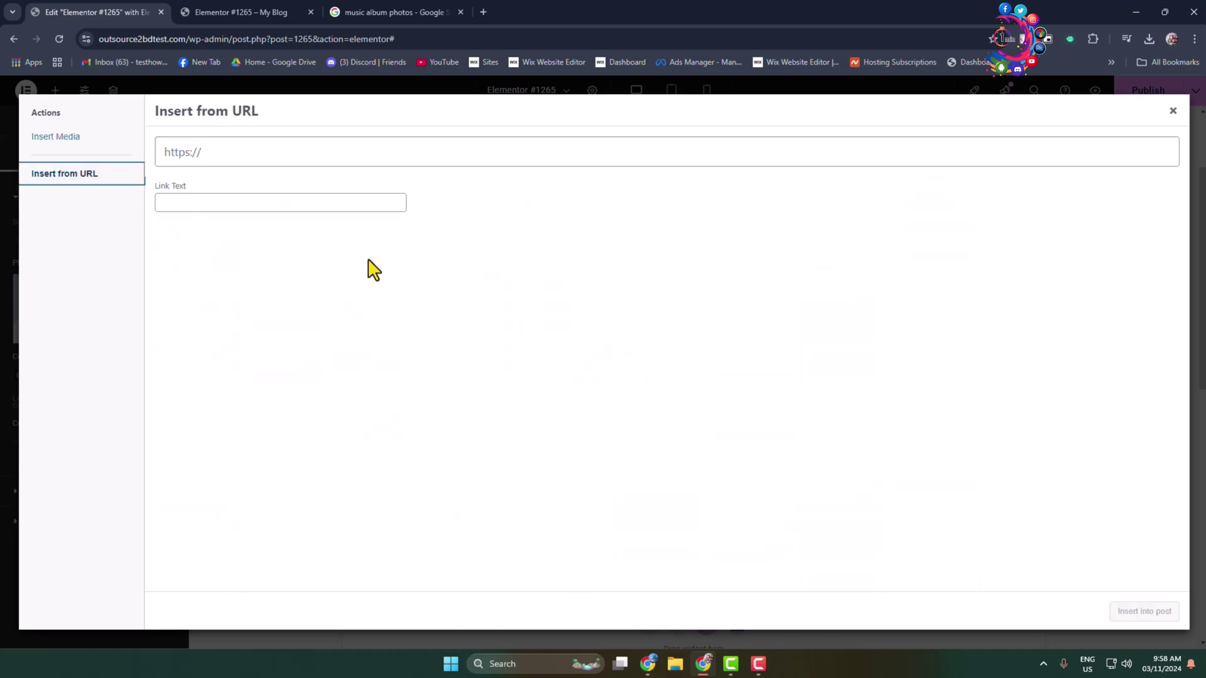
left_click(259, 138)
type("https://img.freepik.com/free-vector/gradient-album-cover-template_23-2150597431.jpg")
left_click(1156, 611)
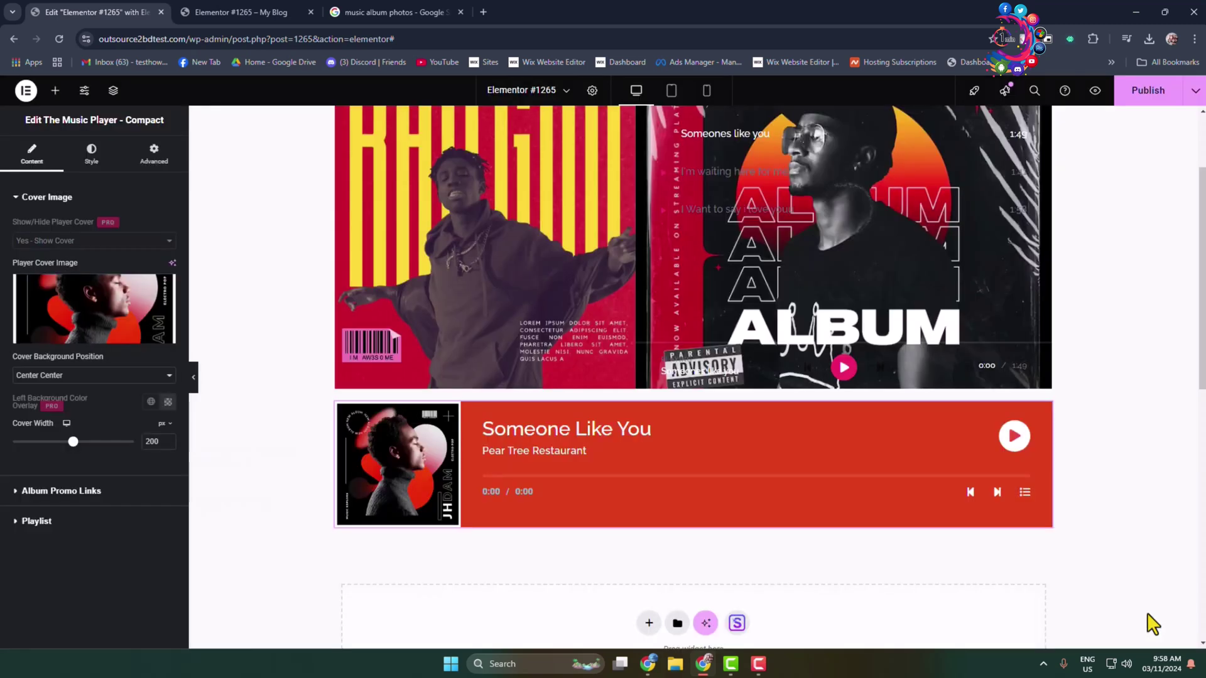
Step: Add a Spotify entry under Album Promo Links, leaving its URL blank, and expand Playlist
scroll(632, 450, "down", 2)
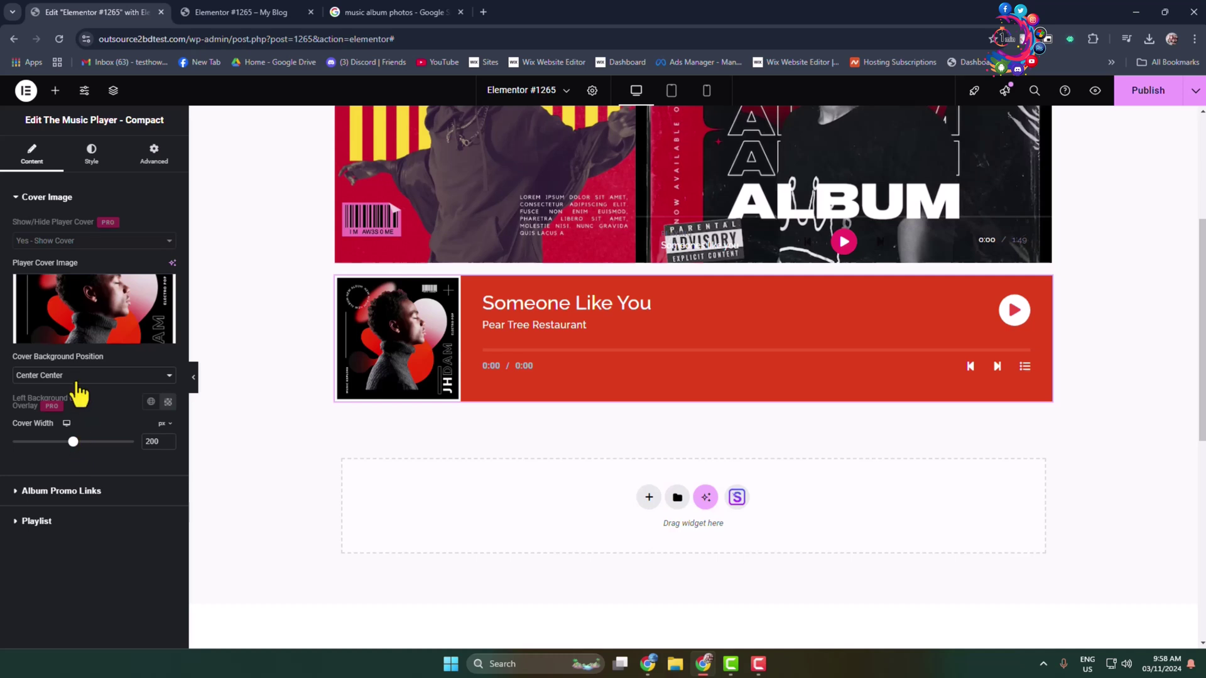
left_click(10, 496)
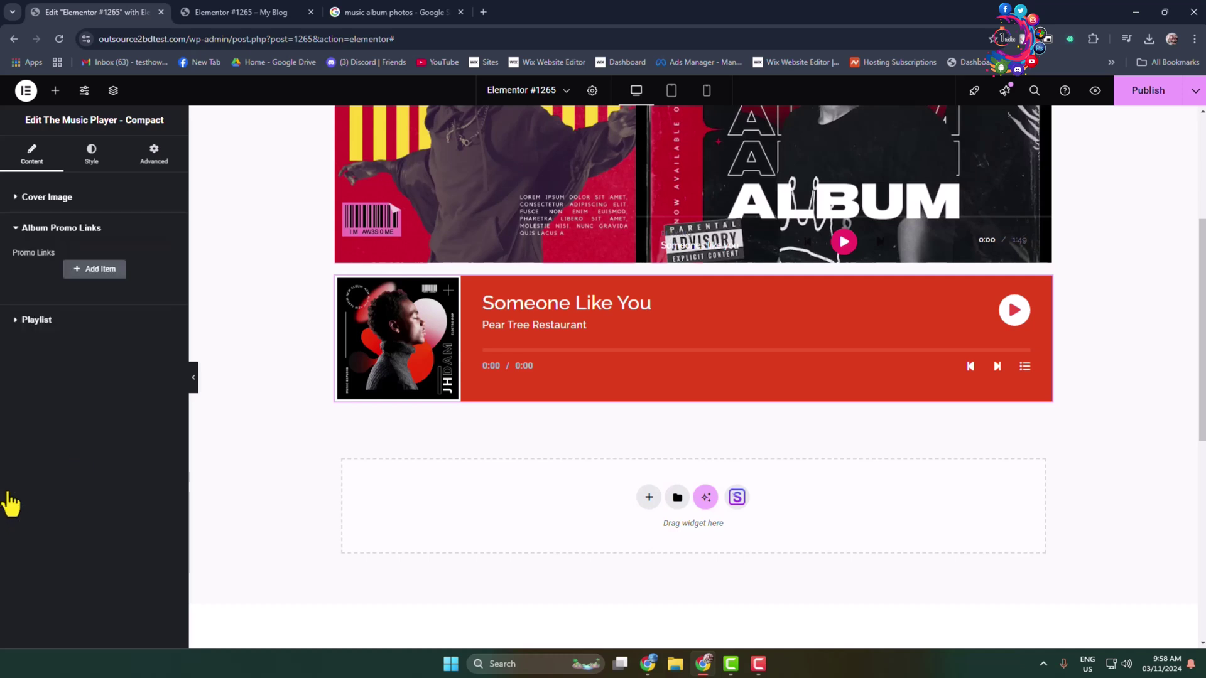
left_click(109, 271)
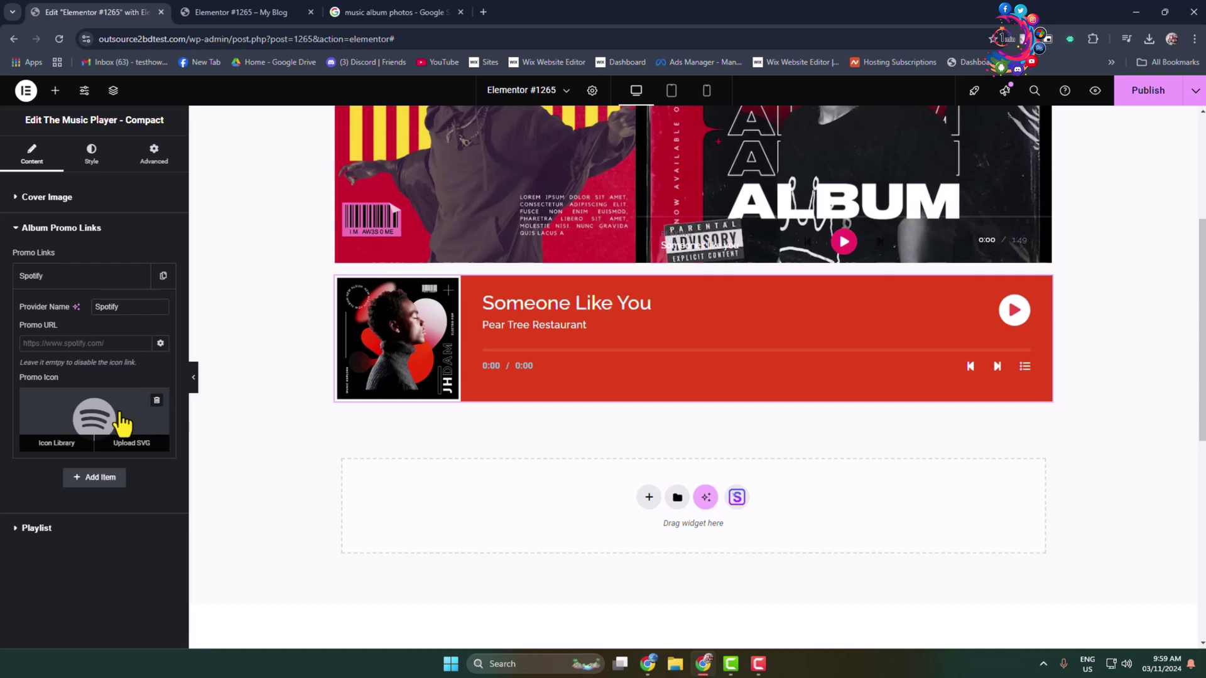
left_click(26, 527)
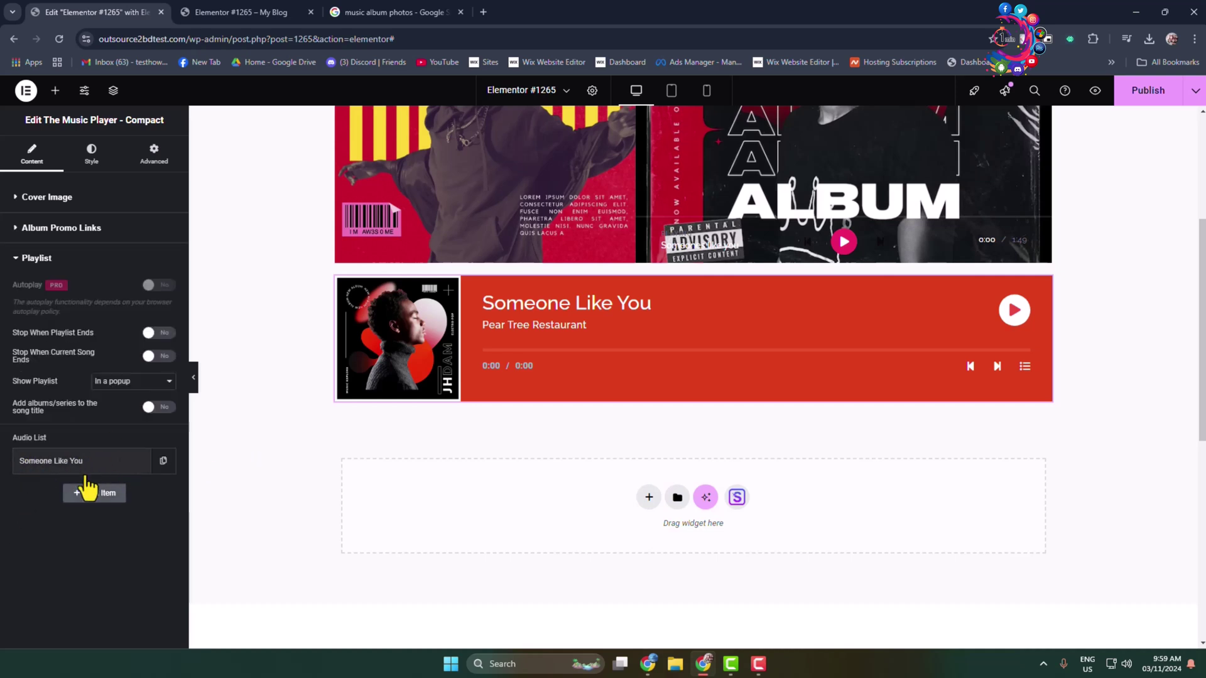
Step: Upload Attention!.mp4 and insert it as the Someone Like You track's audio
left_click(57, 465)
scroll(69, 478, "down", 2)
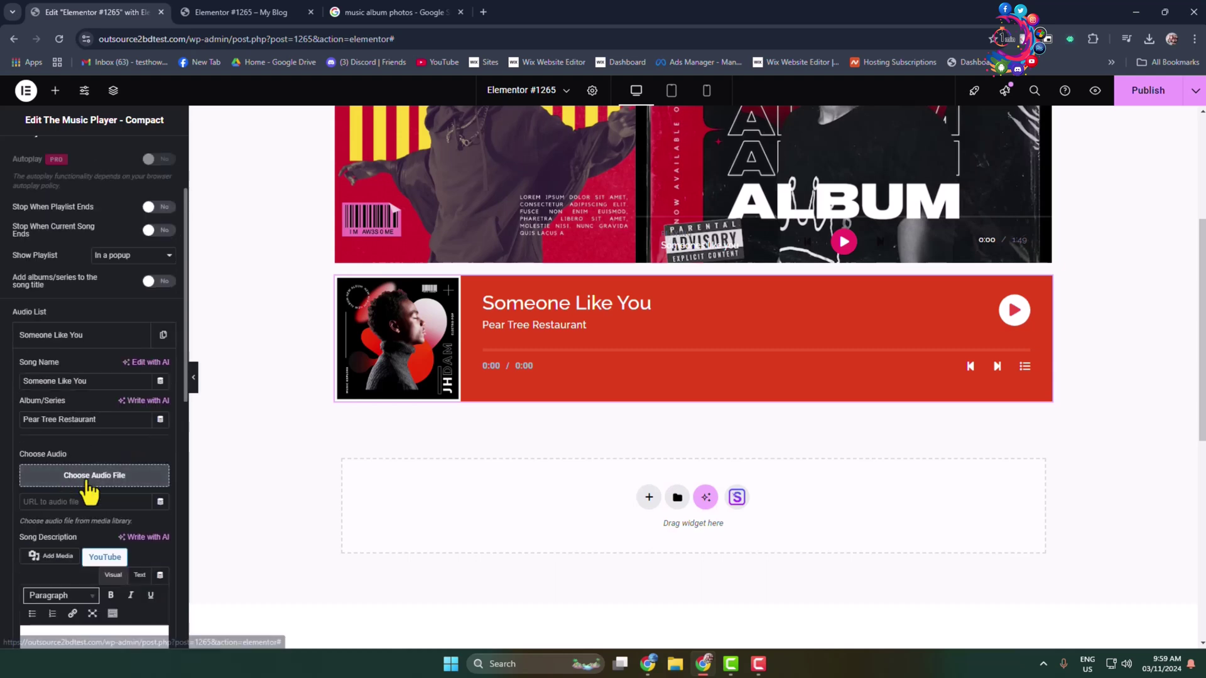
left_click(86, 474)
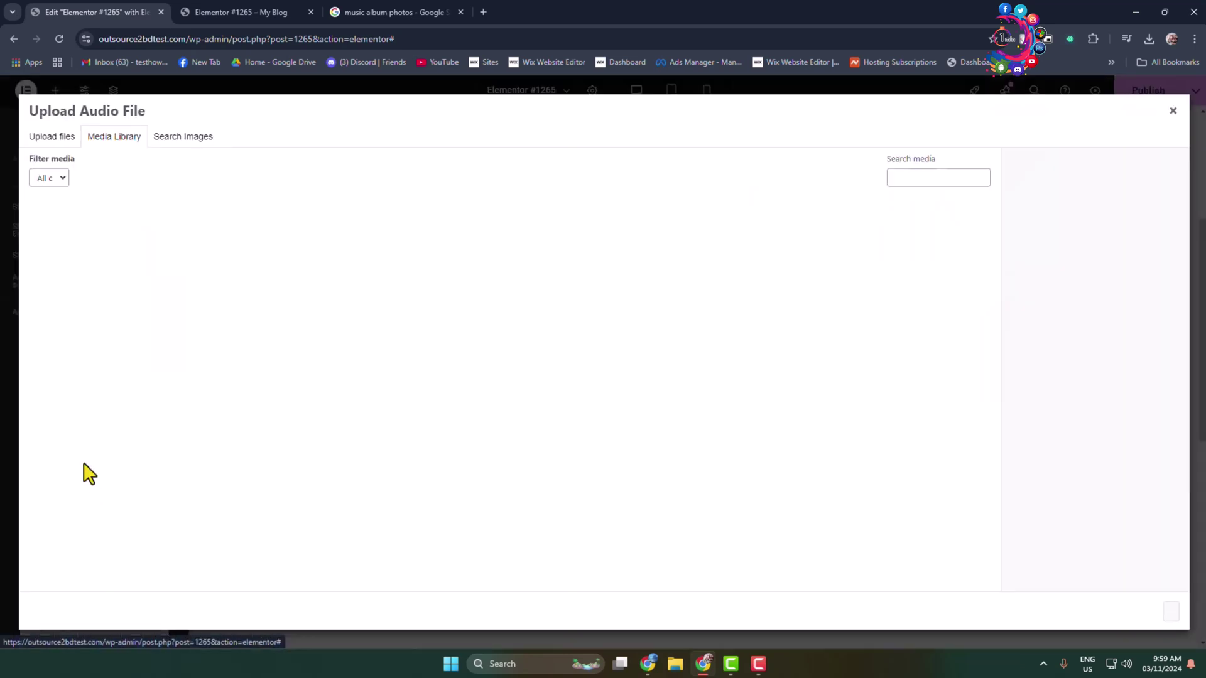
left_click(39, 136)
left_click(579, 353)
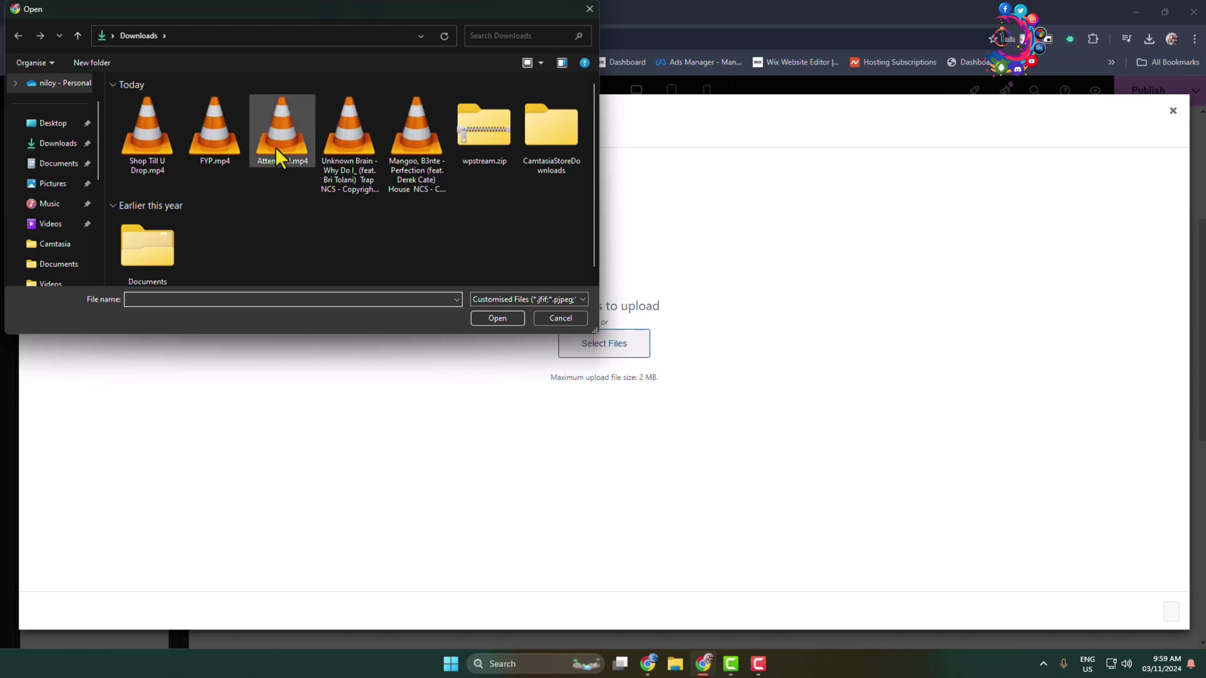
double_click(278, 150)
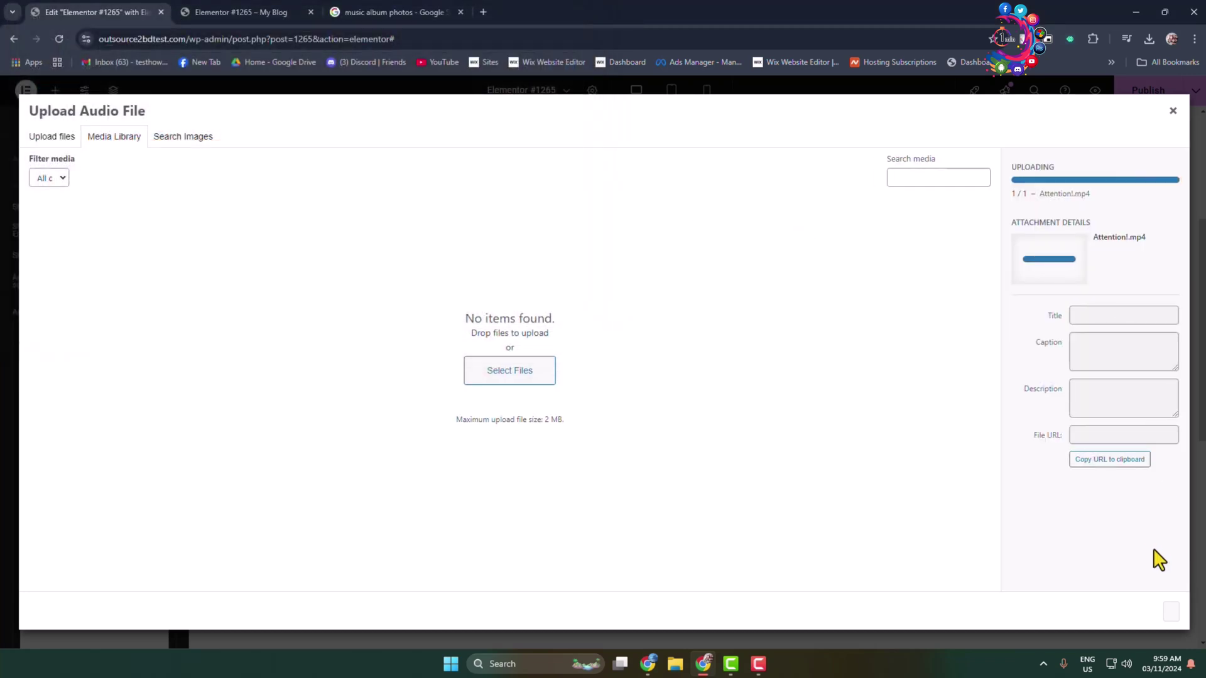
left_click(1172, 613)
Step: Review the track's description, Someone Like You song name and Pear Tree Restaurant album fields
scroll(52, 493, "down", 3)
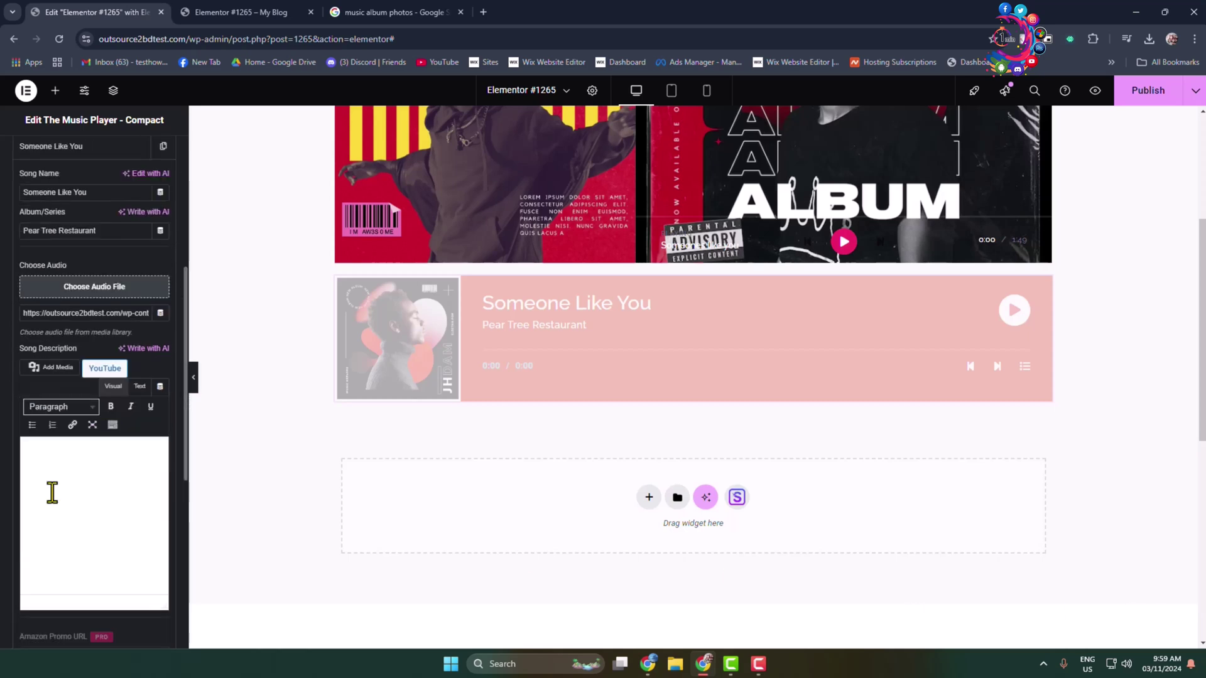
left_click(59, 477)
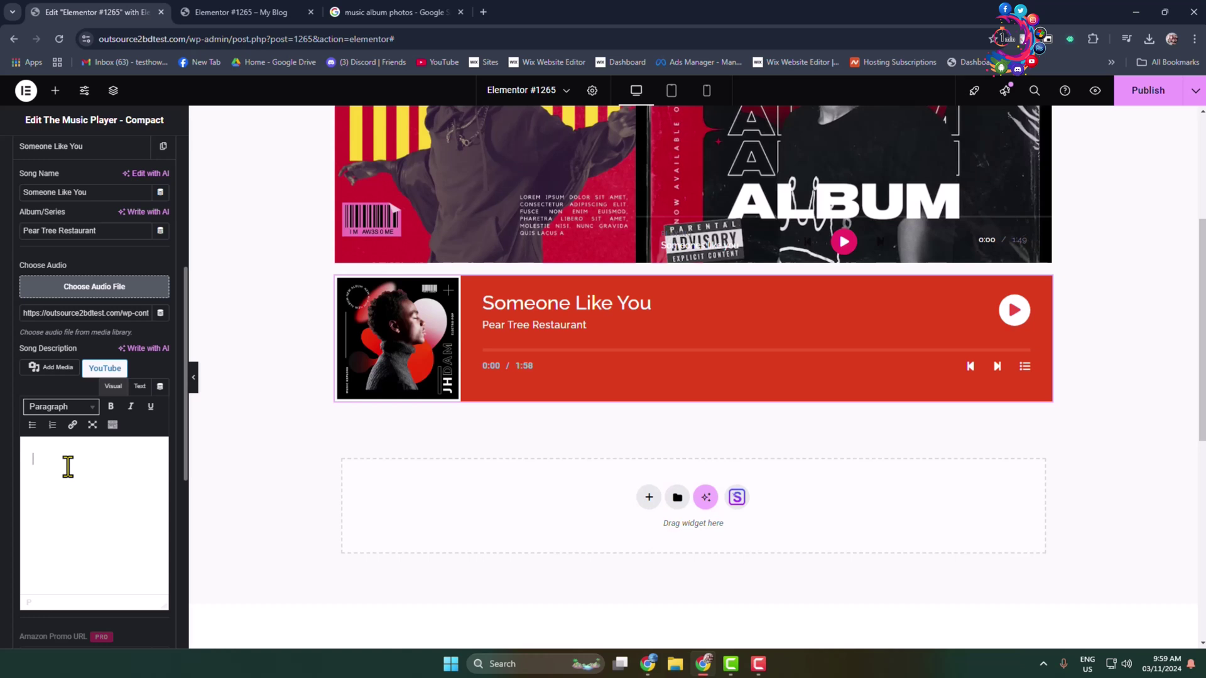
scroll(80, 259, "up", 1)
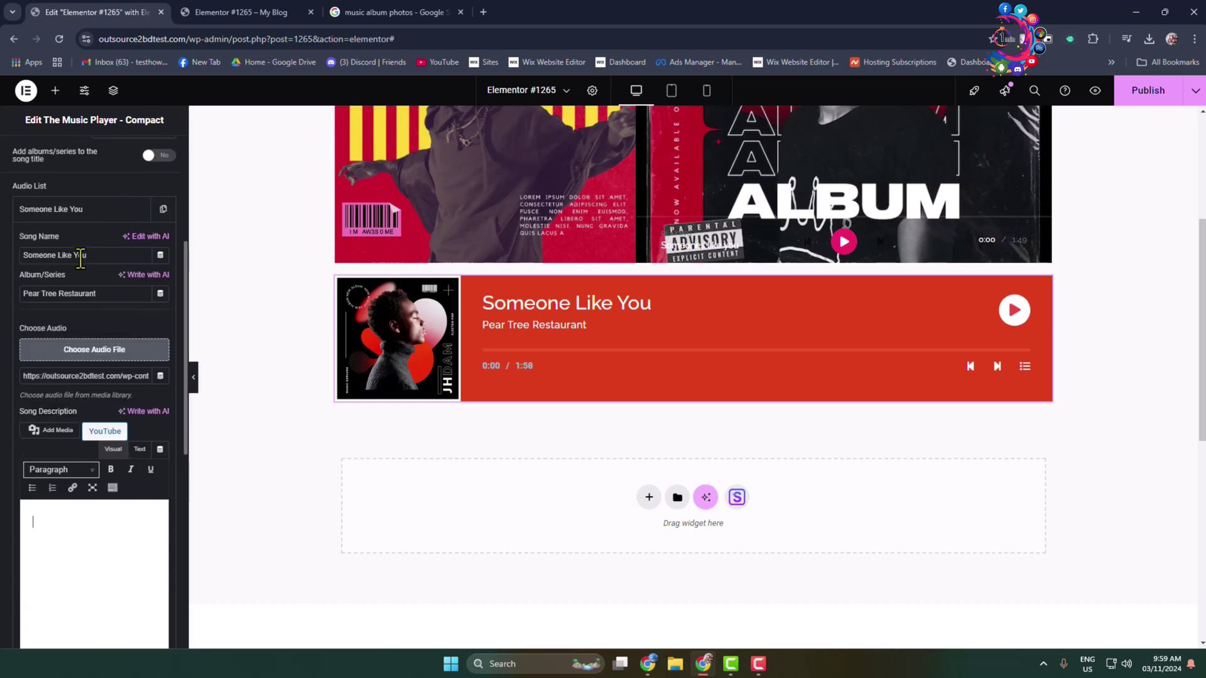
left_click_drag(94, 254, 3, 261)
left_click_drag(91, 299, 21, 299)
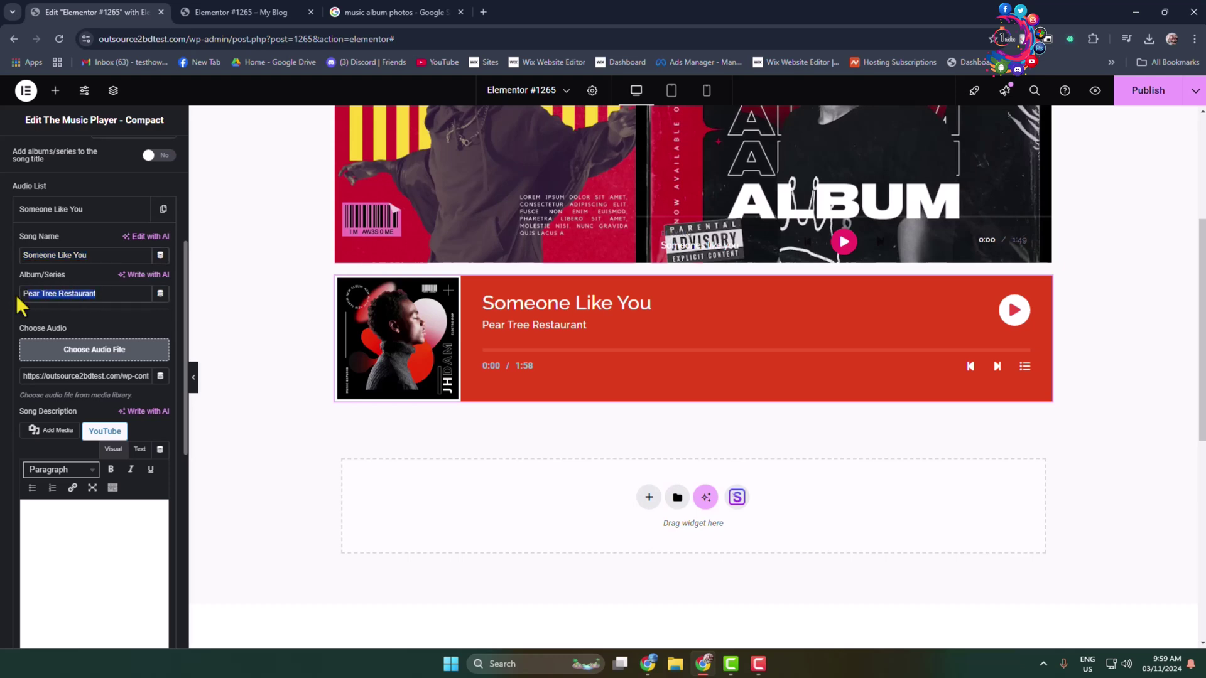
left_click(102, 301)
scroll(99, 299, "down", 4)
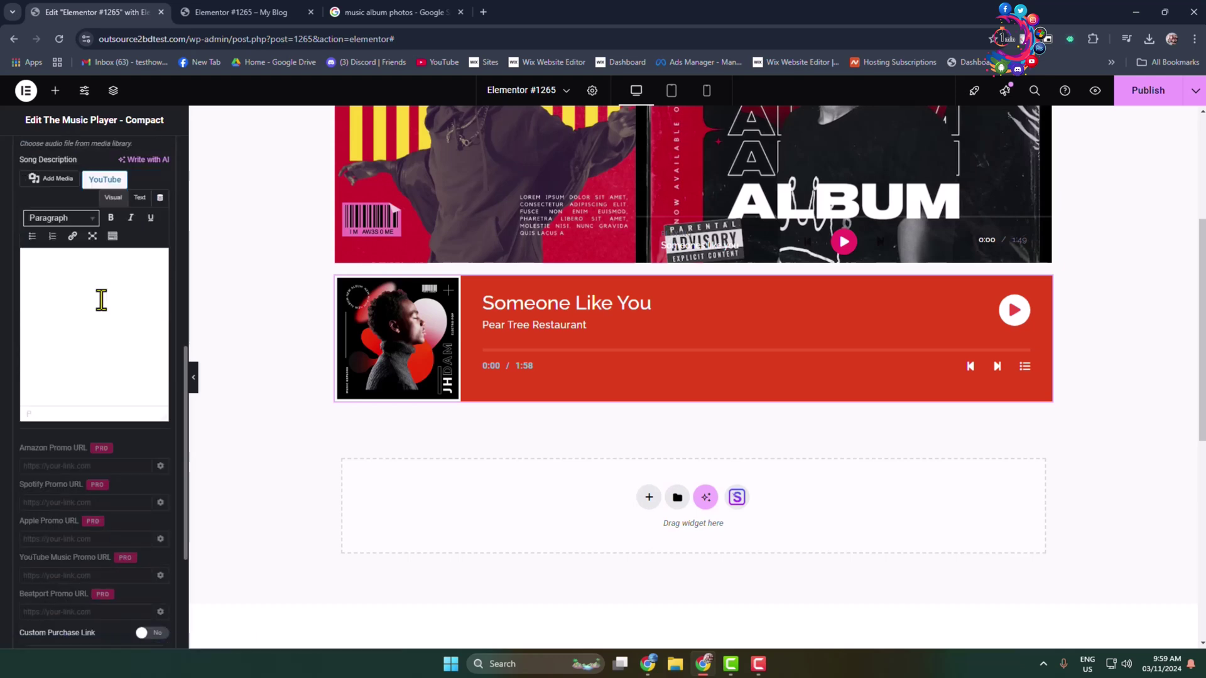
scroll(100, 575, "up", 6)
scroll(99, 385, "down", 9)
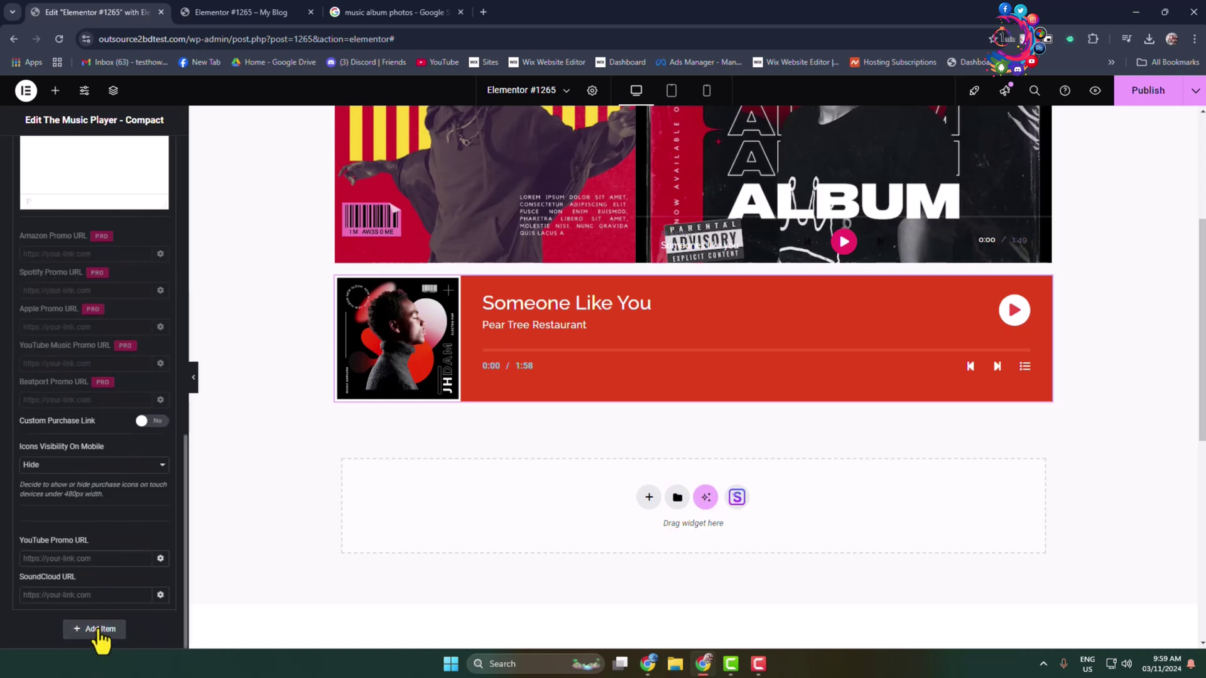
Step: Preview the changes, play the compact Someone Like You player, seek to about 0:17, then pause
left_click(1096, 92)
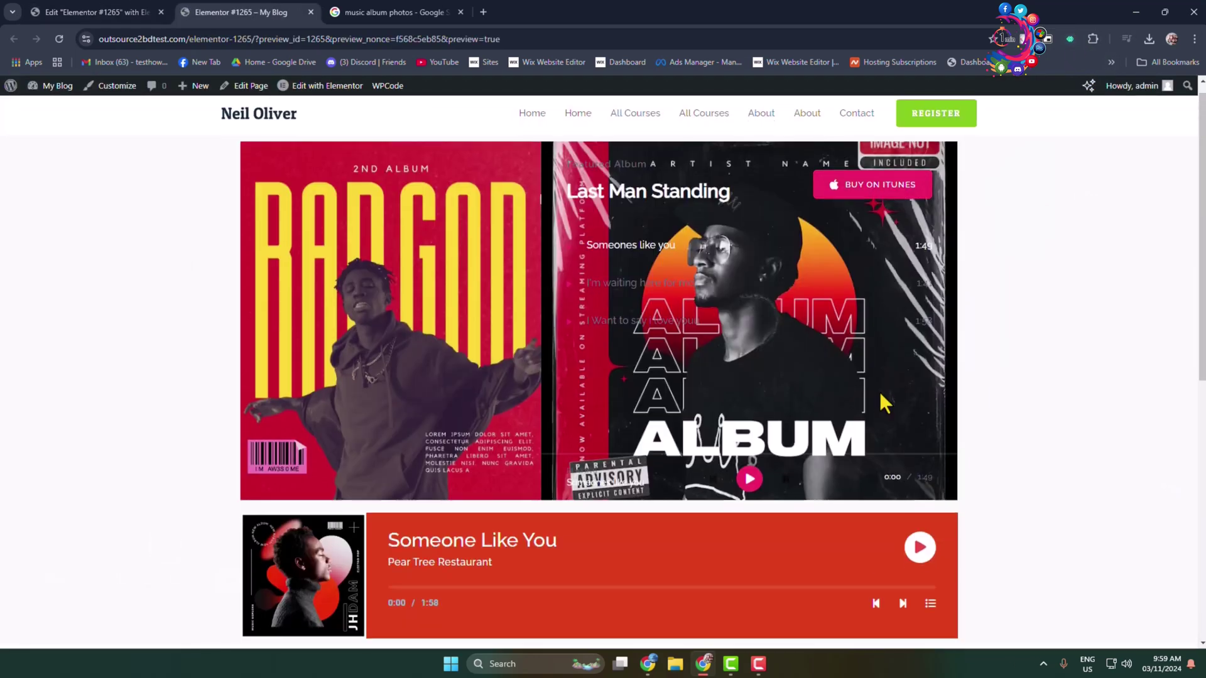
scroll(879, 390, "down", 5)
left_click(919, 237)
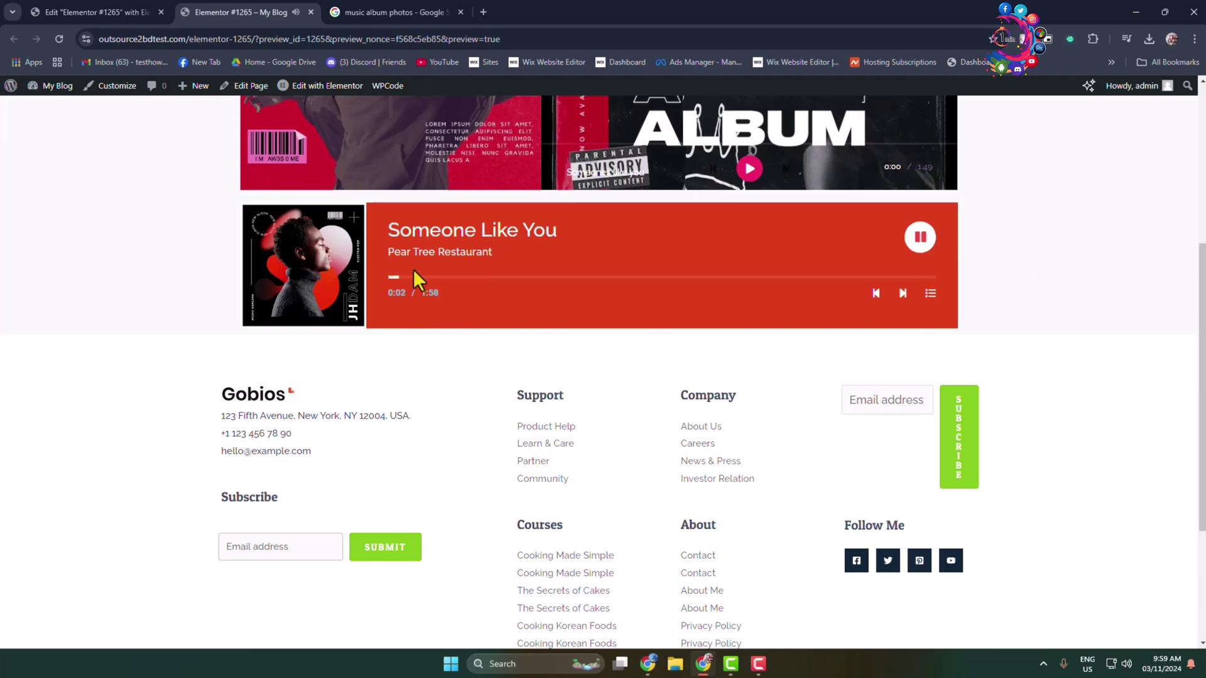
left_click(467, 278)
left_click(919, 236)
scroll(1197, 369, "up", 4)
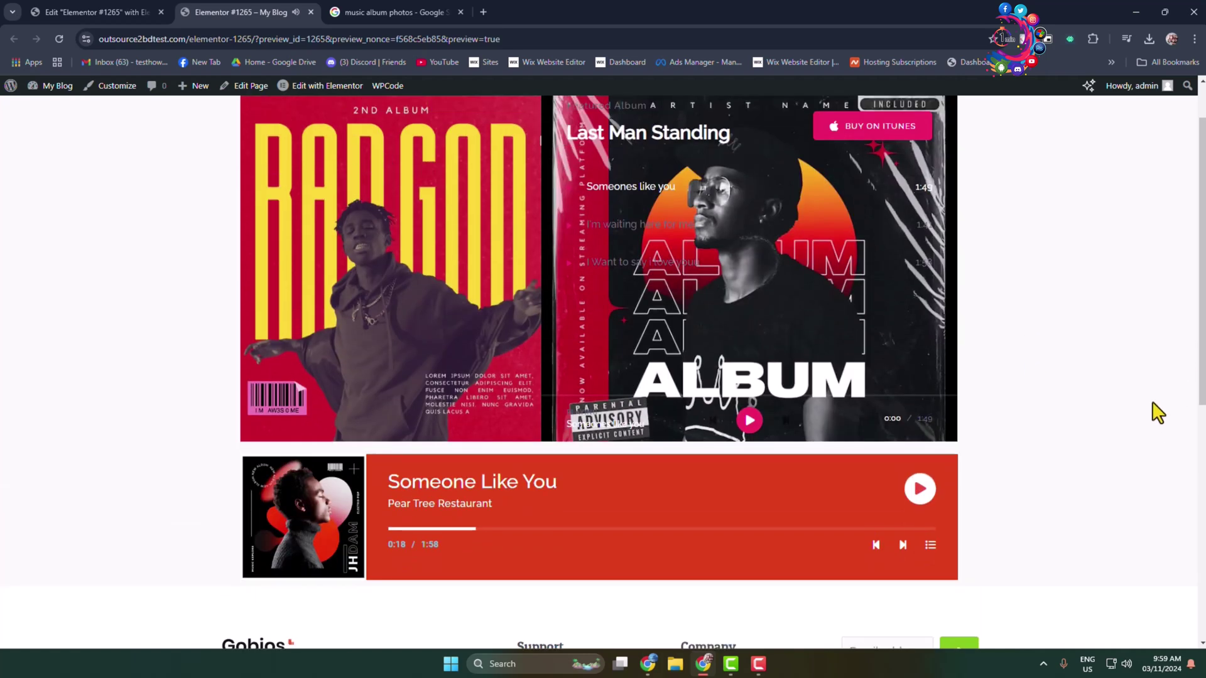